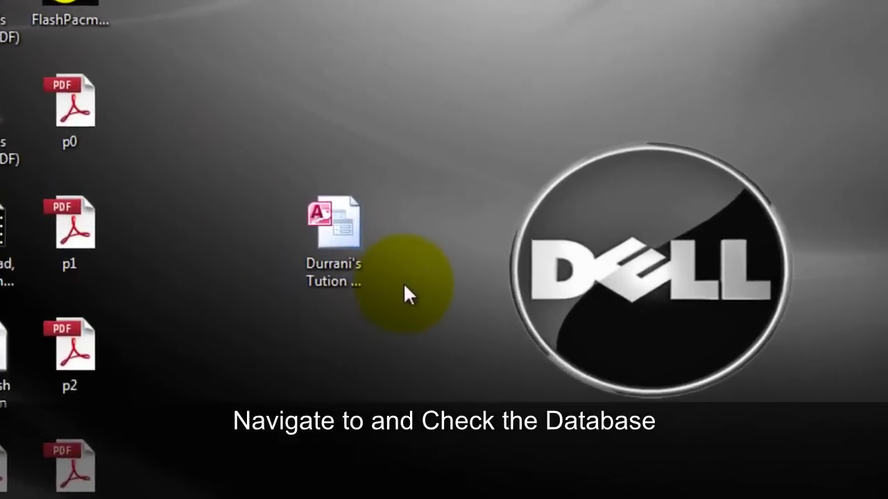
Open the tuition Access database from the desktop and enable its disabled content.
double_click(342, 225)
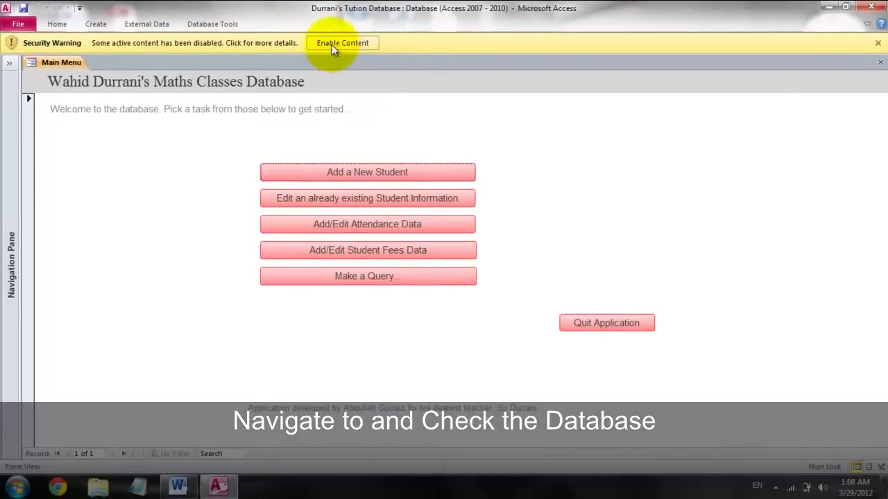
click(346, 46)
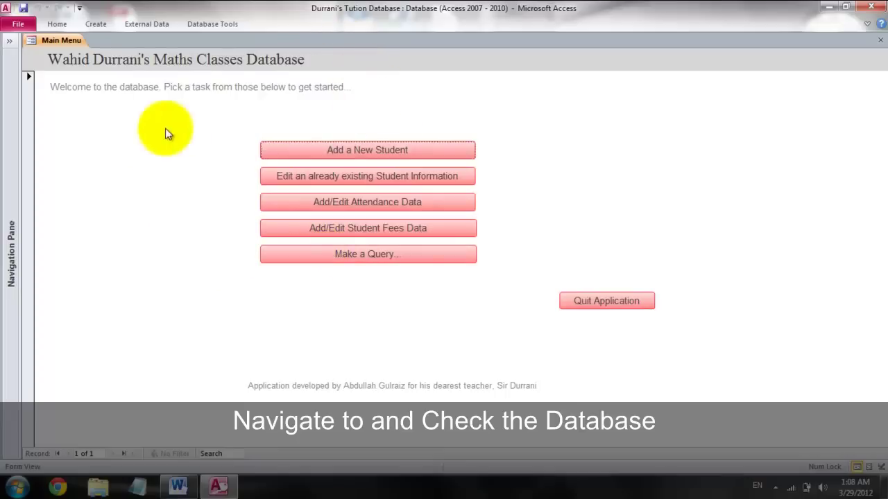
click(198, 21)
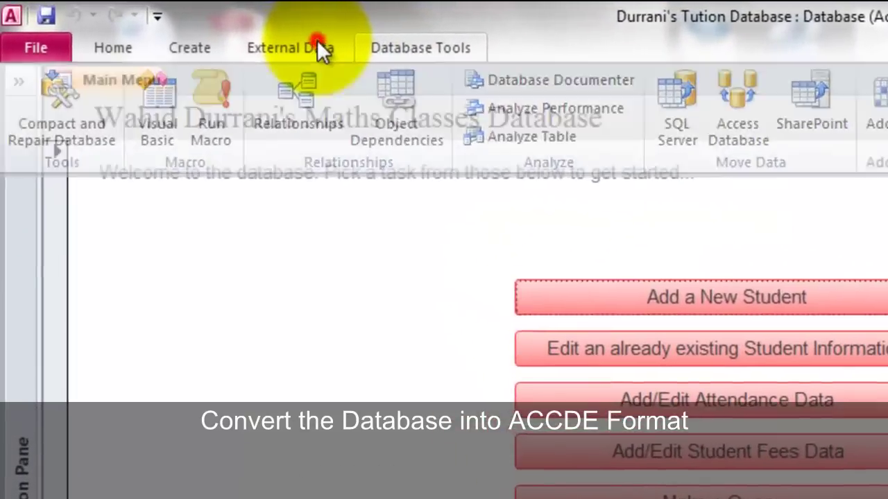
click(323, 49)
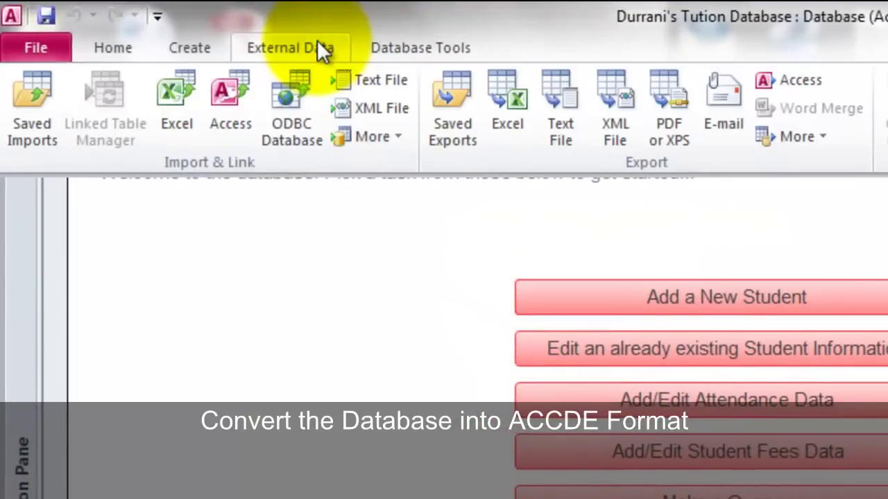
click(198, 36)
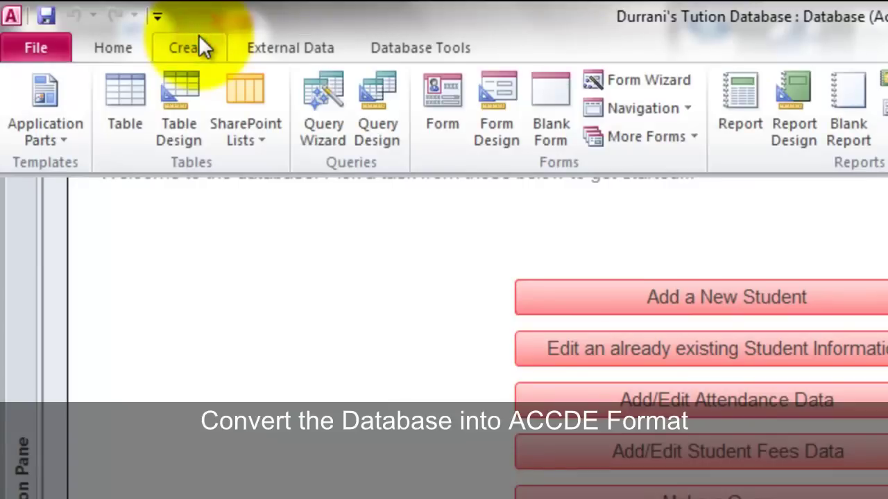
click(119, 46)
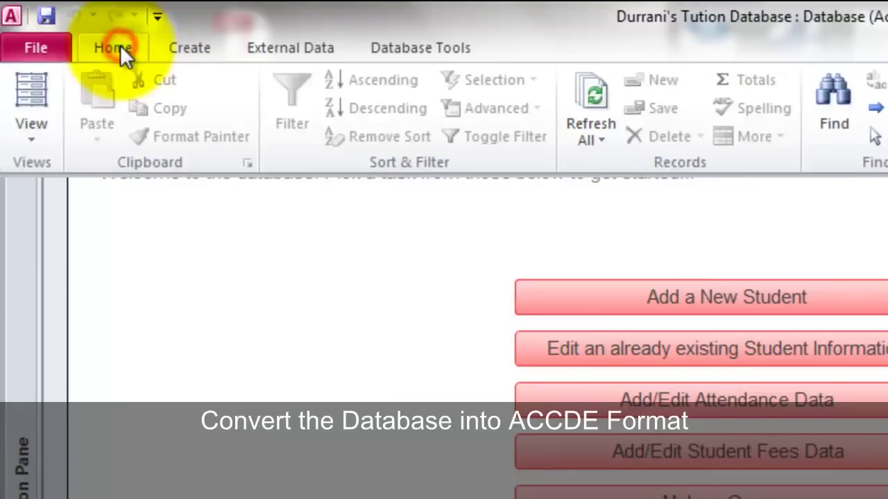
Save the database as a compiled ACCDE file on the Desktop, keeping the suggested file name.
click(35, 47)
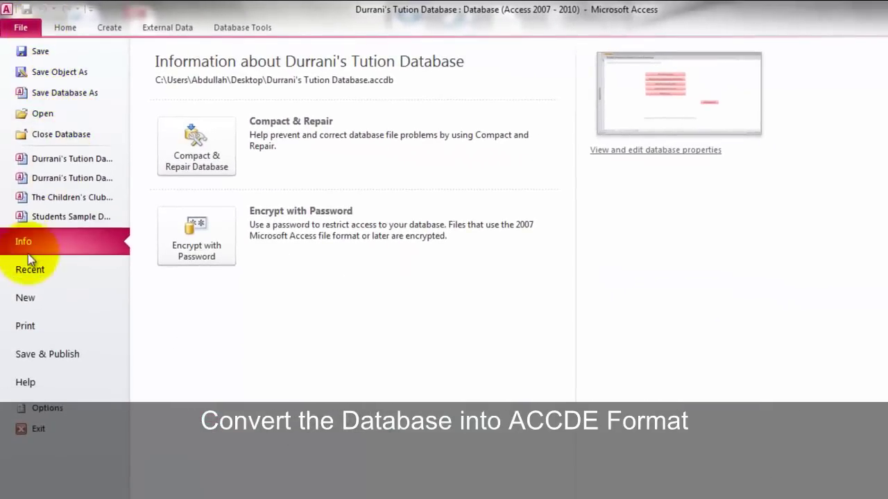
click(53, 355)
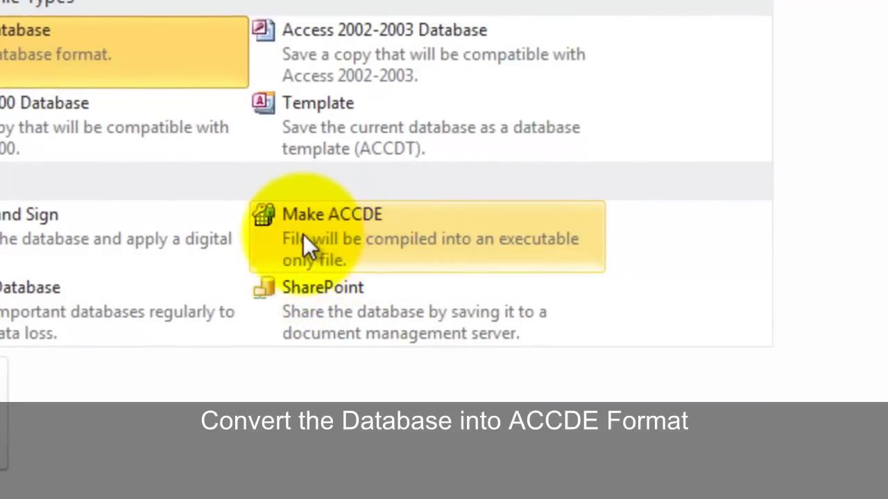
click(321, 234)
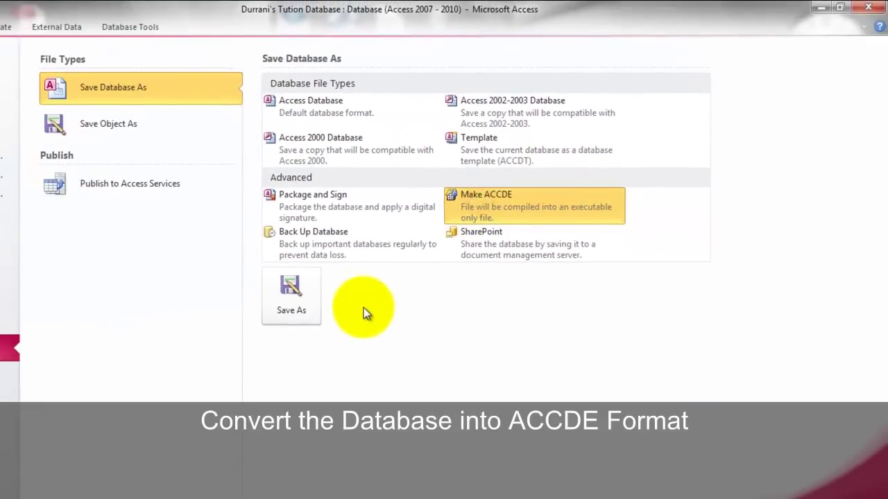
click(199, 327)
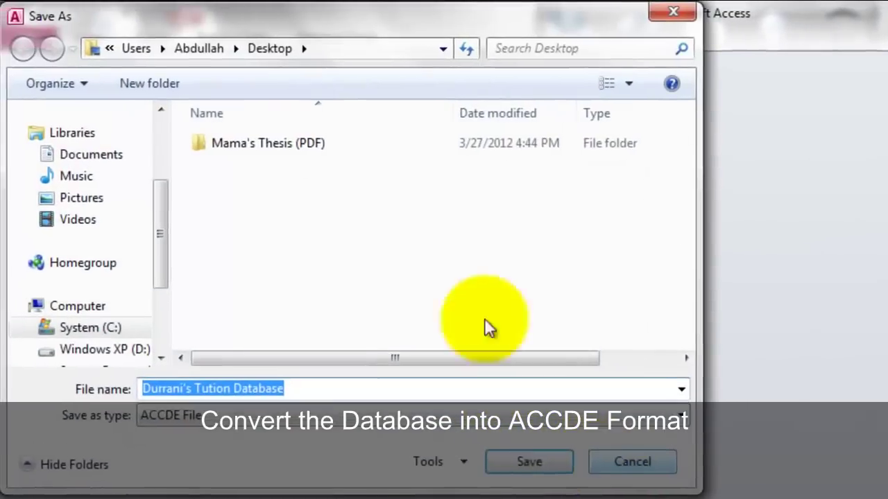
drag(156, 226, 163, 187)
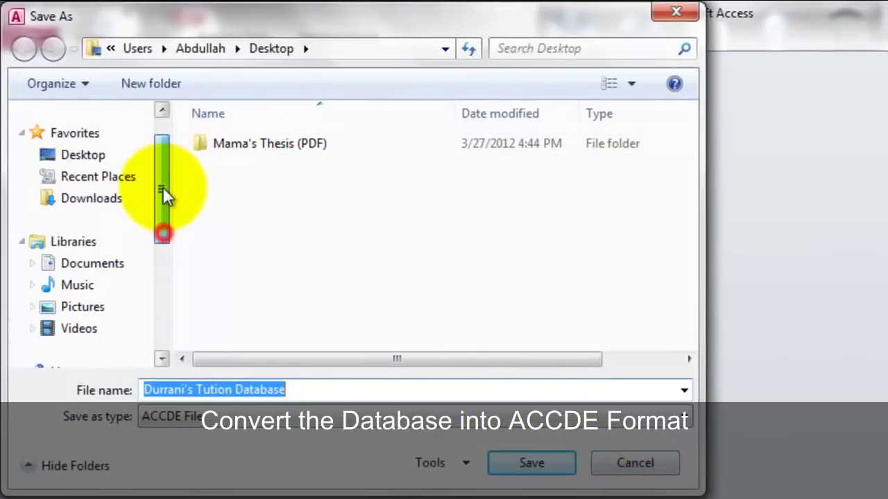
click(111, 154)
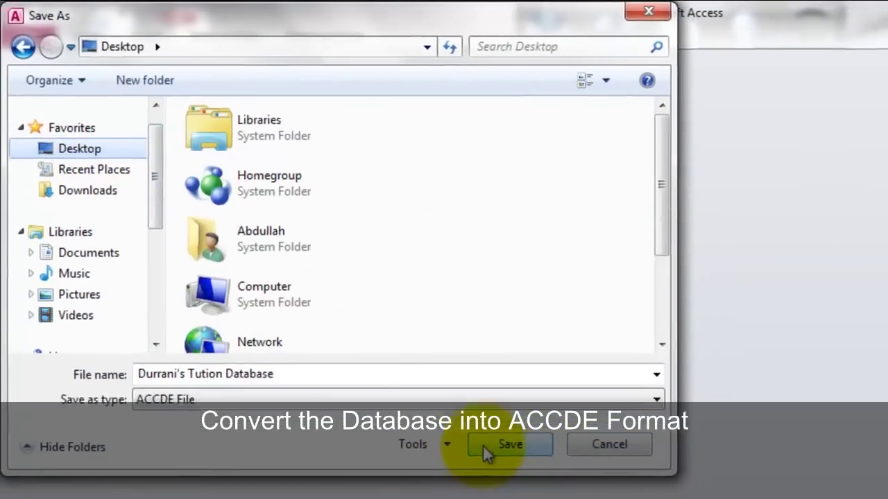
click(503, 462)
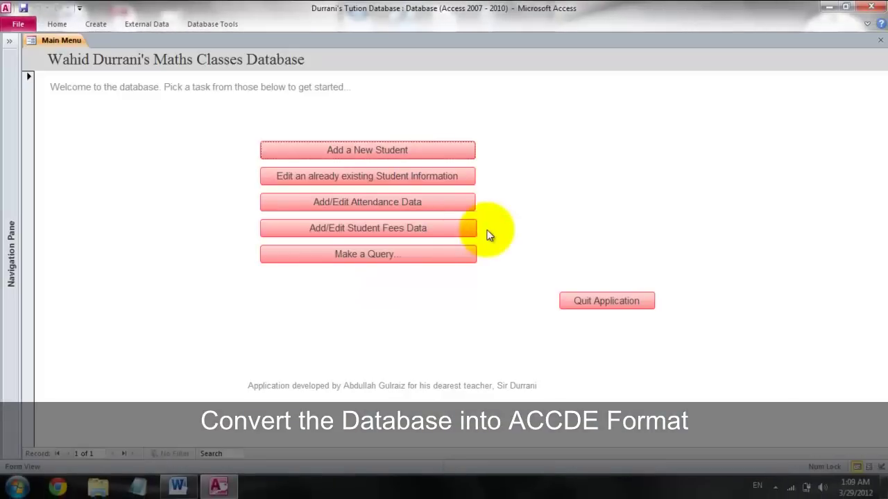
Quit the database and bring the new ACCDE file to the open desktop area, moving the original database file among the other icons.
click(567, 305)
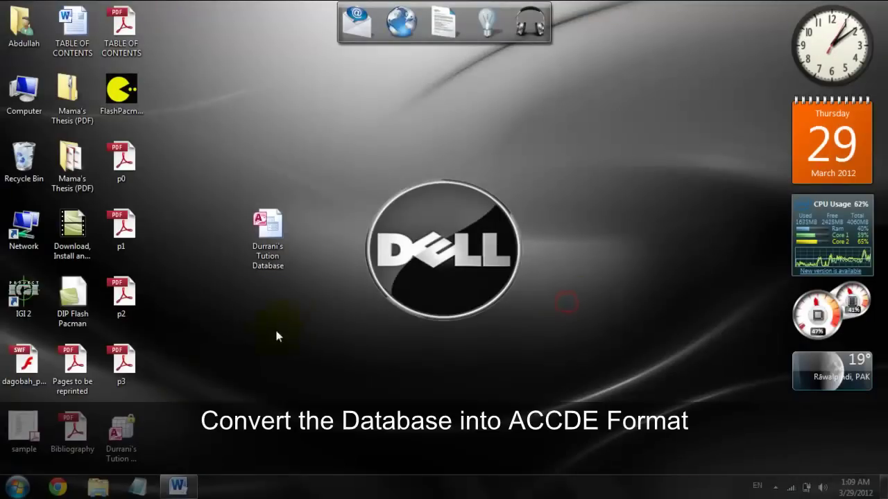
drag(121, 436, 340, 247)
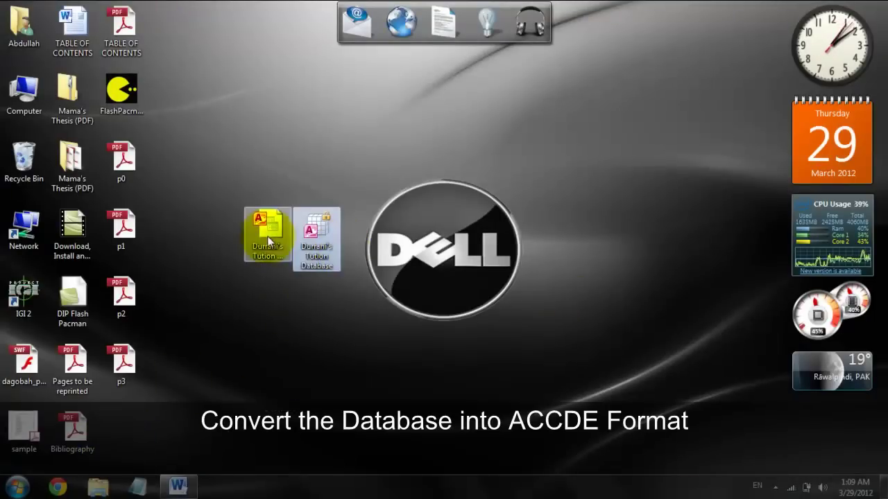
drag(267, 235, 126, 419)
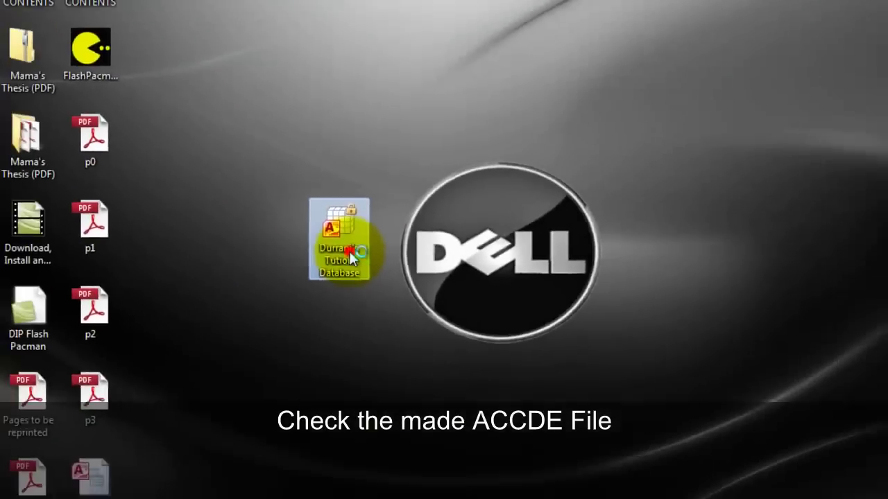
Check the ACCDE database by opening it and viewing its Add a New Student form, and quit it.
double_click(430, 267)
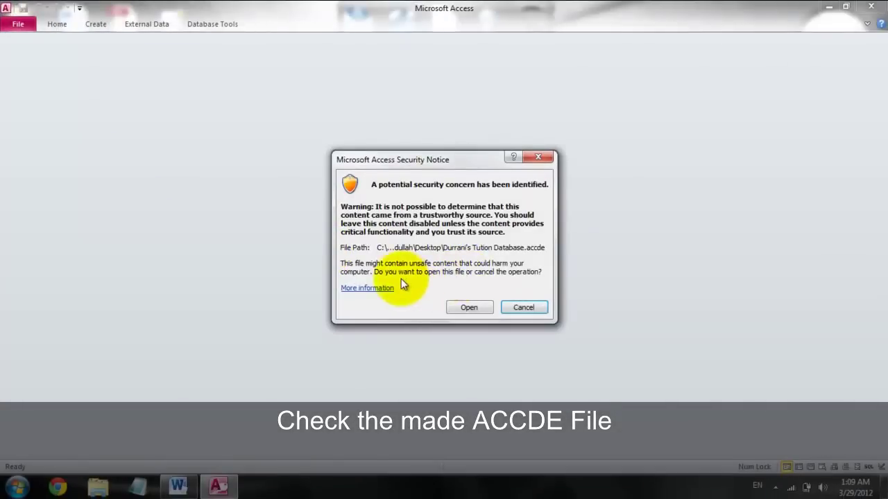
click(464, 307)
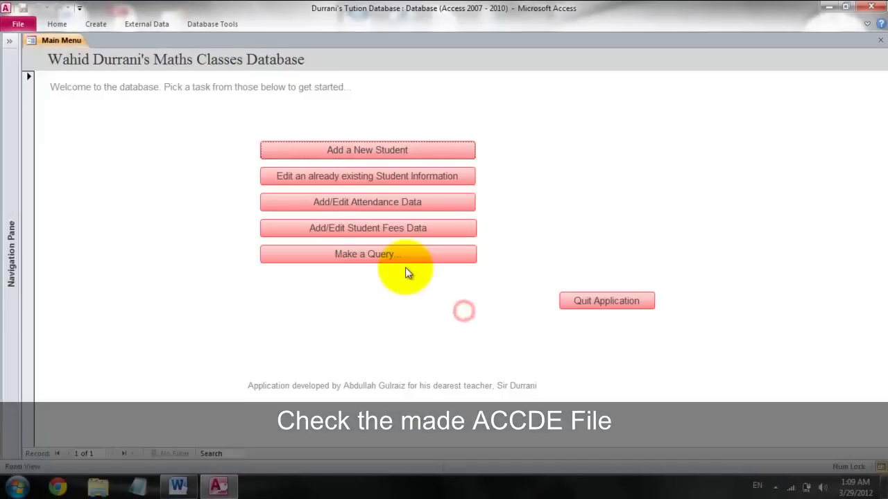
click(390, 150)
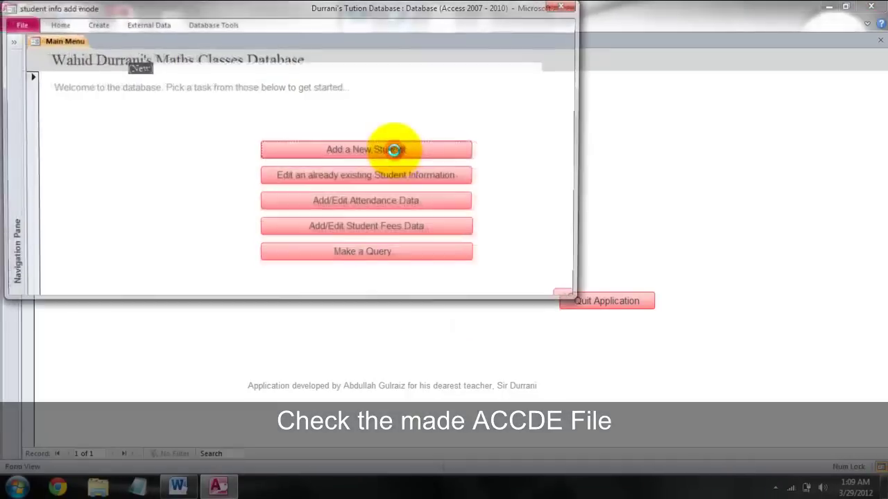
click(461, 29)
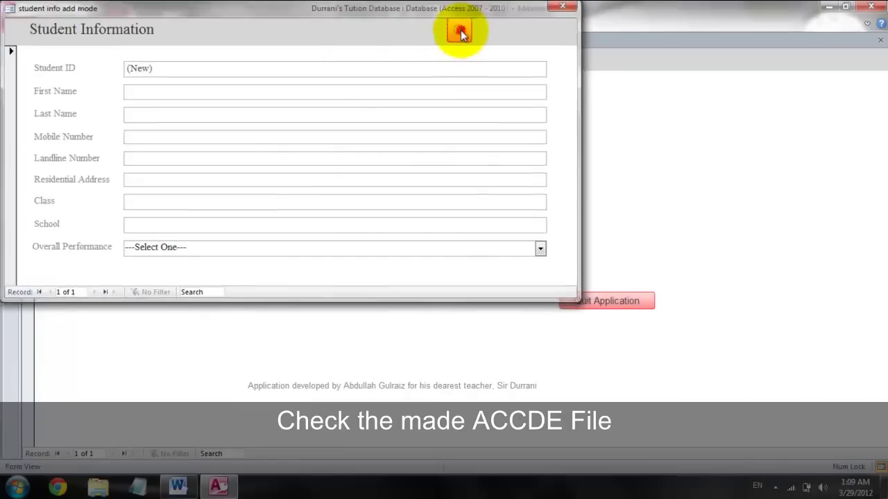
click(573, 301)
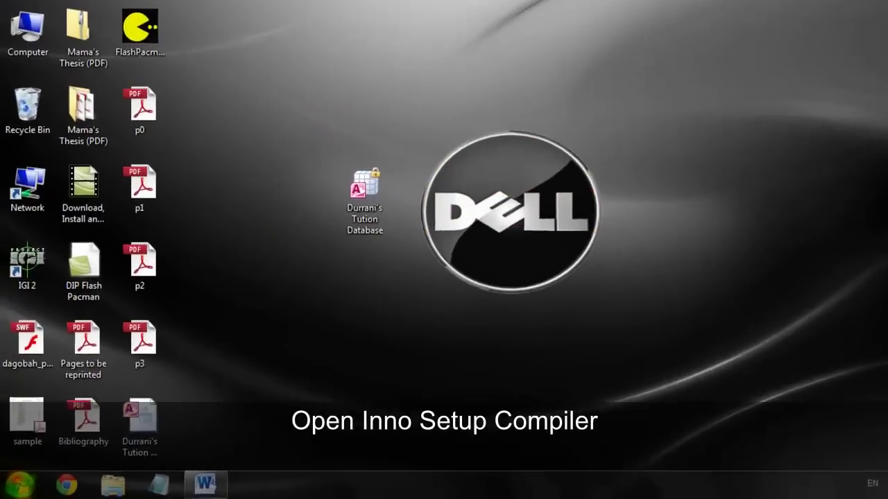
Search the installed programs for "inno" and launch Inno Setup Compiler.
key(super)
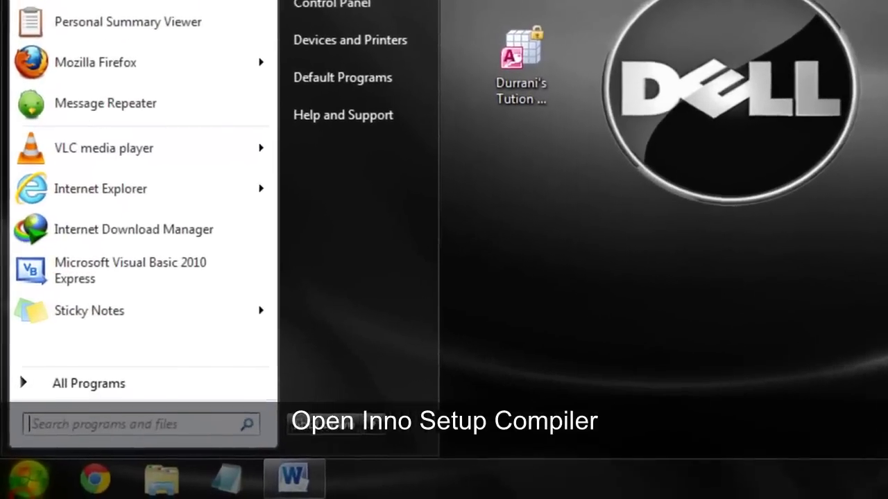
text(inn)
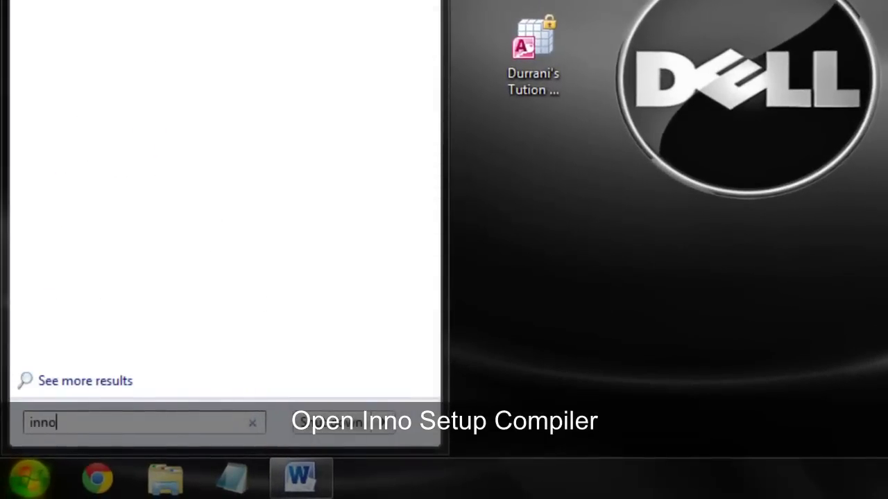
text(o)
key(Return)
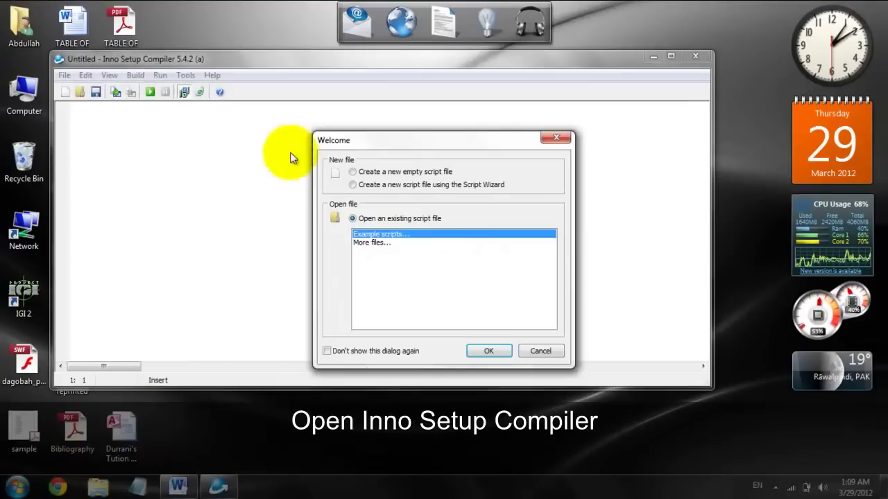
Create a new script file using the Script Wizard and proceed to its Application Information page.
drag(377, 128, 292, 93)
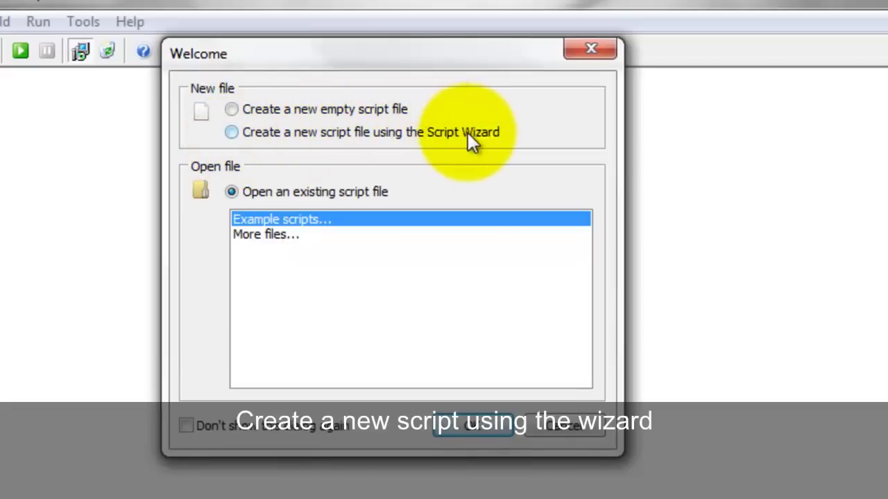
click(232, 132)
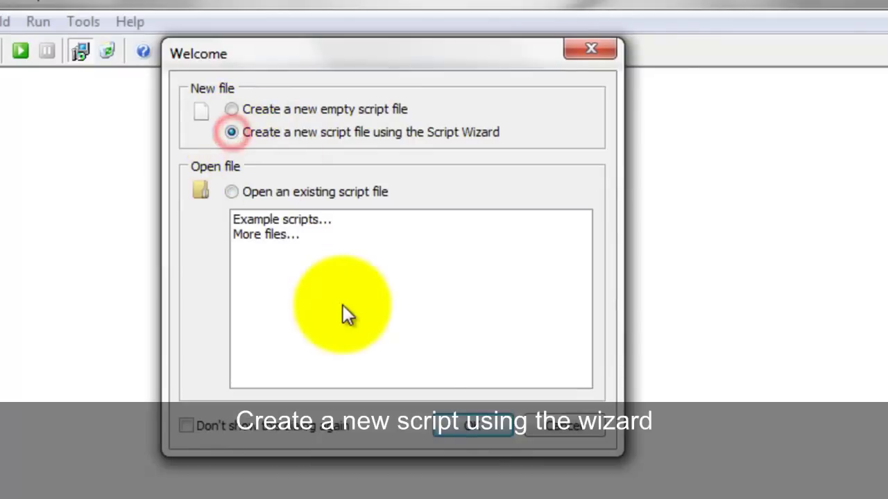
click(452, 434)
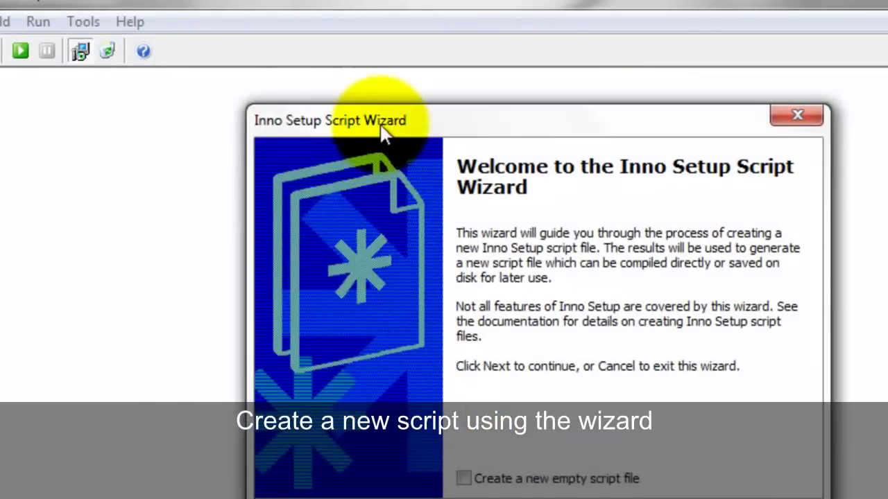
drag(383, 125, 264, 62)
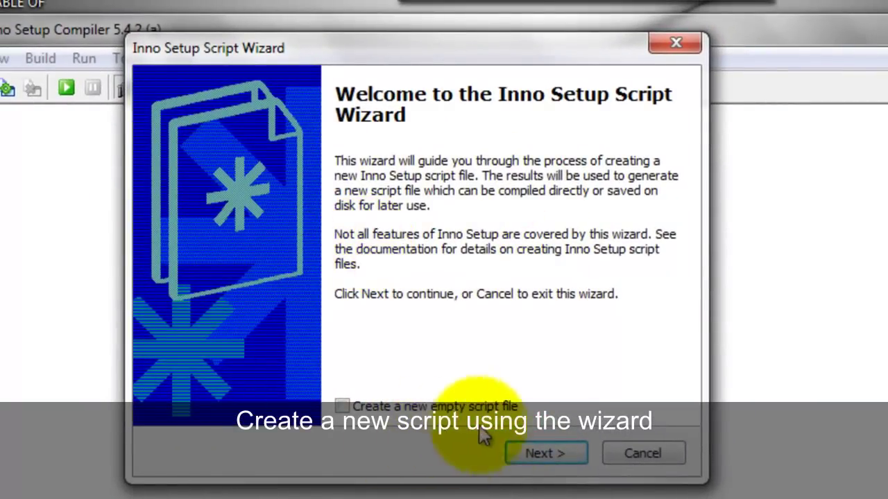
click(515, 454)
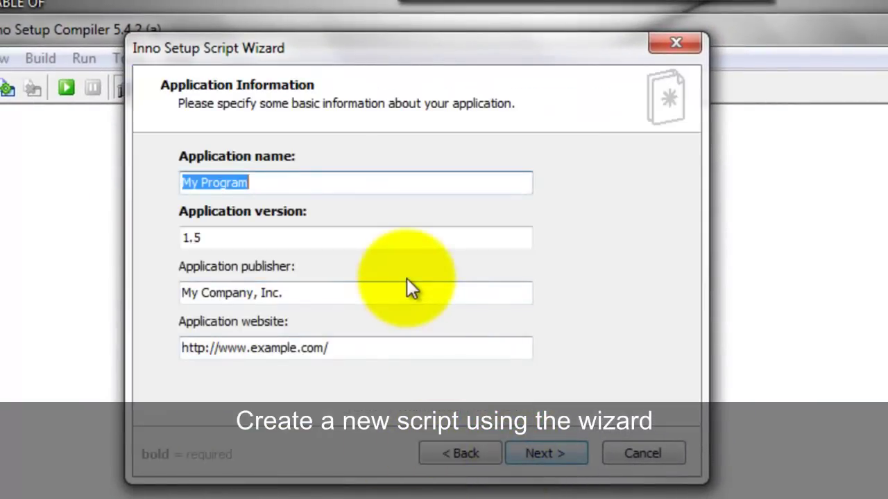
Set the application name to the teacher's title and surname in possessive form followed by "Tution Database", and the version to 1.0.
text(Sir Durrani's)
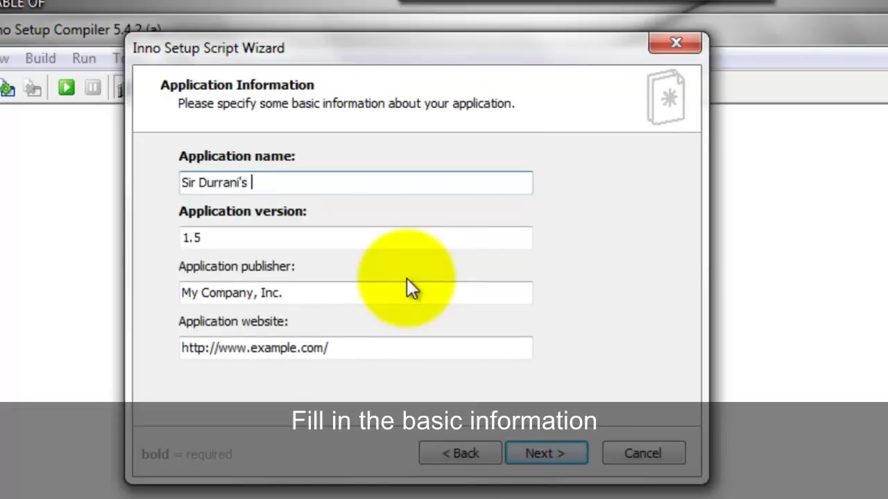
text( Tution Database)
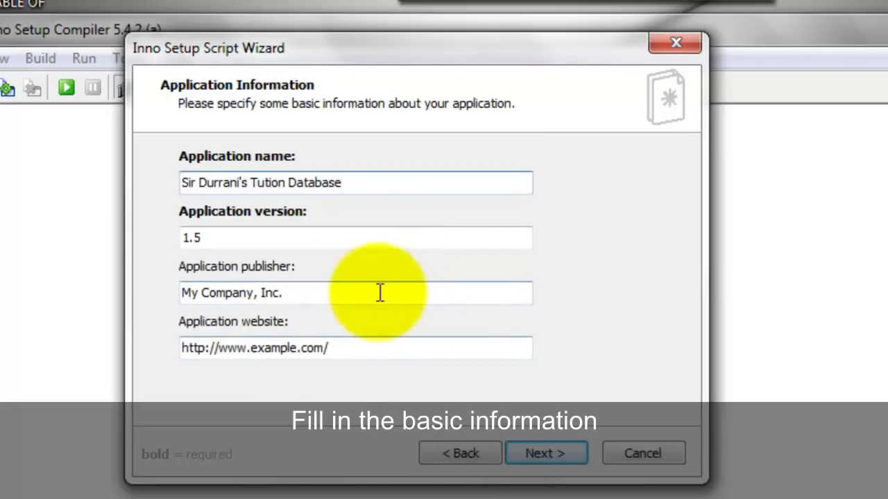
click(228, 238)
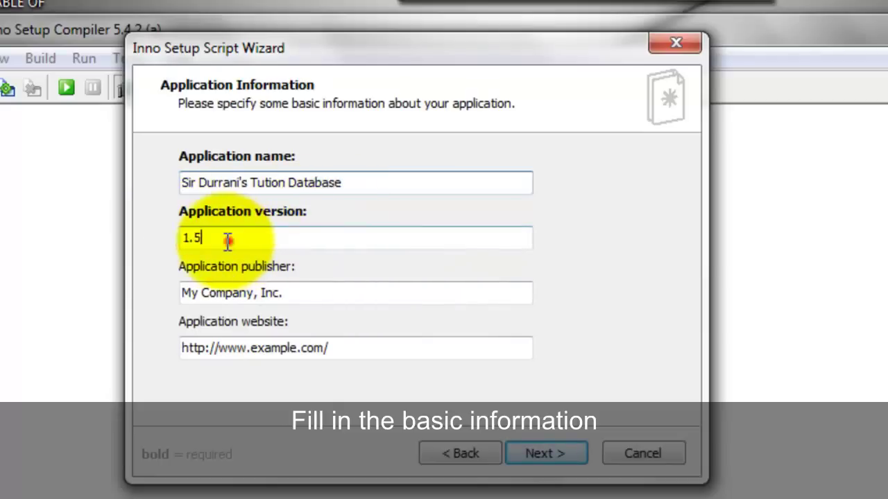
double_click(228, 238)
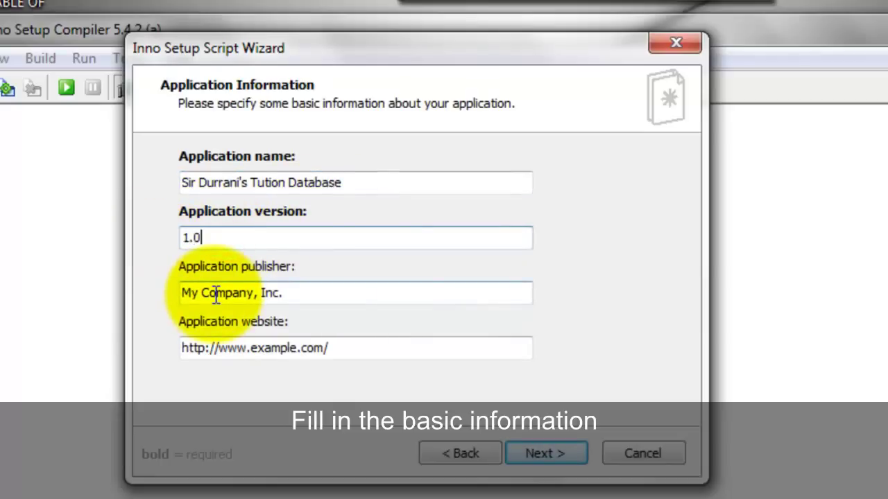
key(Tab)
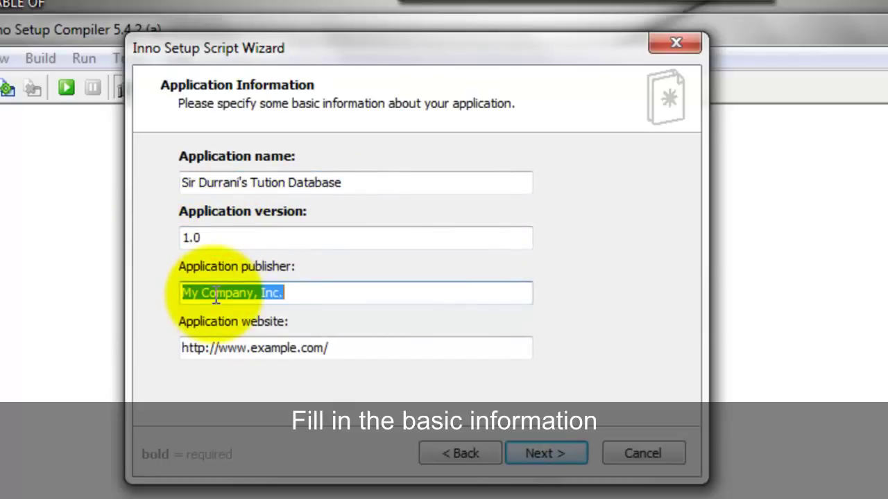
text(MyWi)
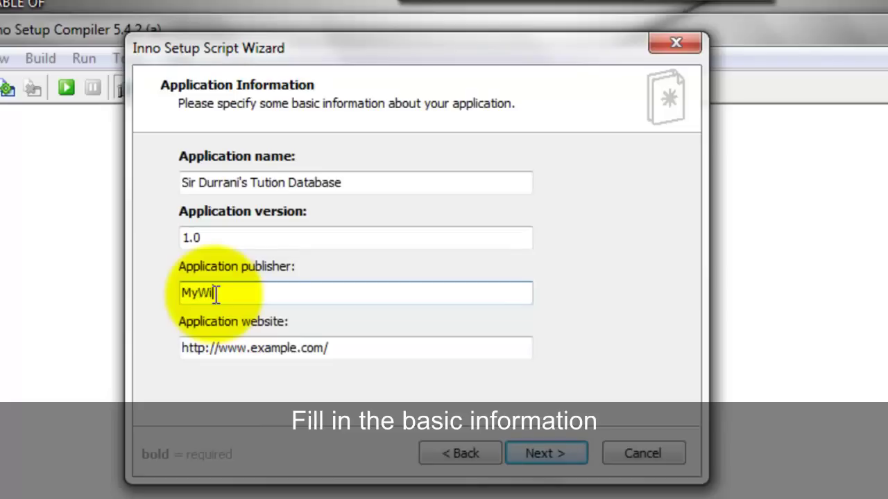
text(MyWindowsZone)
click(334, 349)
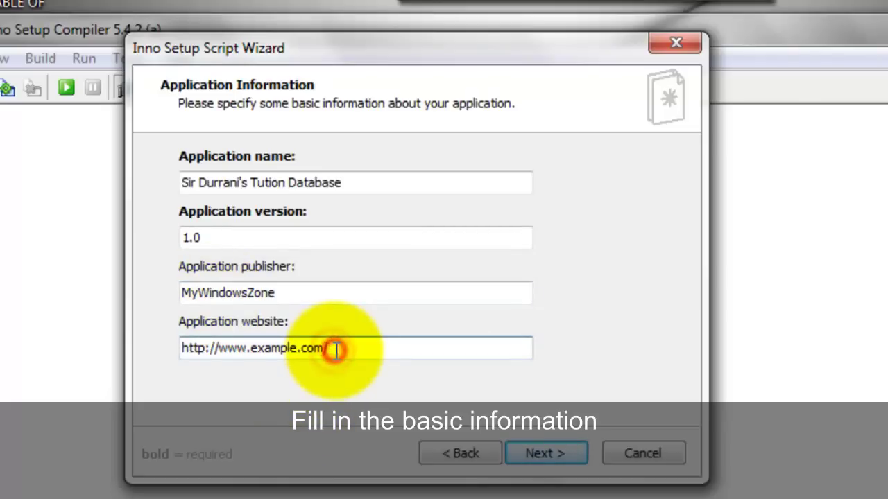
double_click(336, 350)
text(ht)
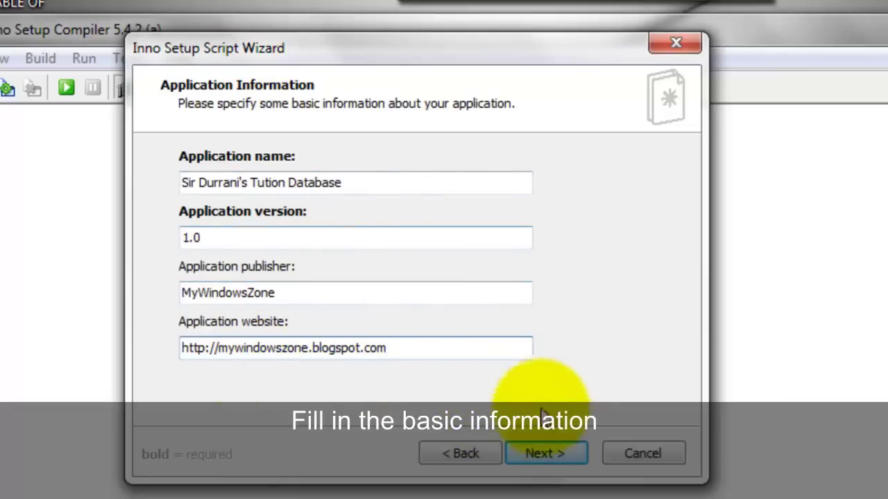
Disallow users from changing the application folder, keeping Program Files as the base folder, and proceed to the Application Files page.
click(559, 454)
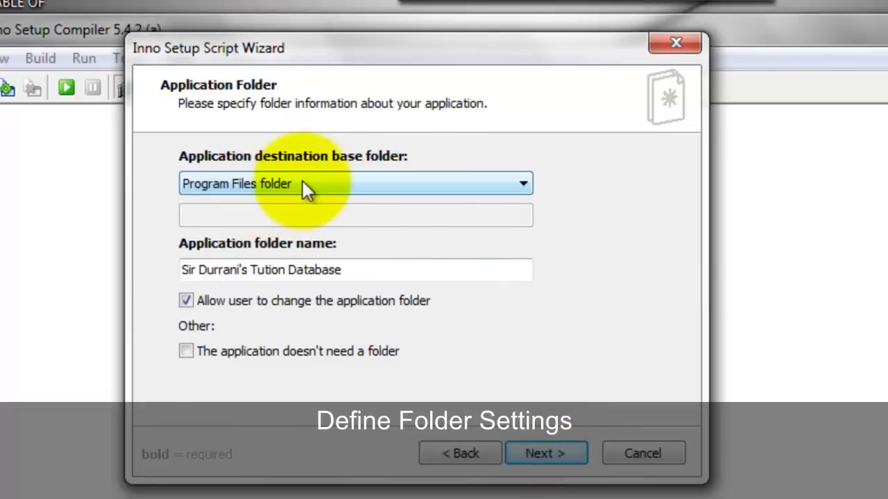
click(188, 301)
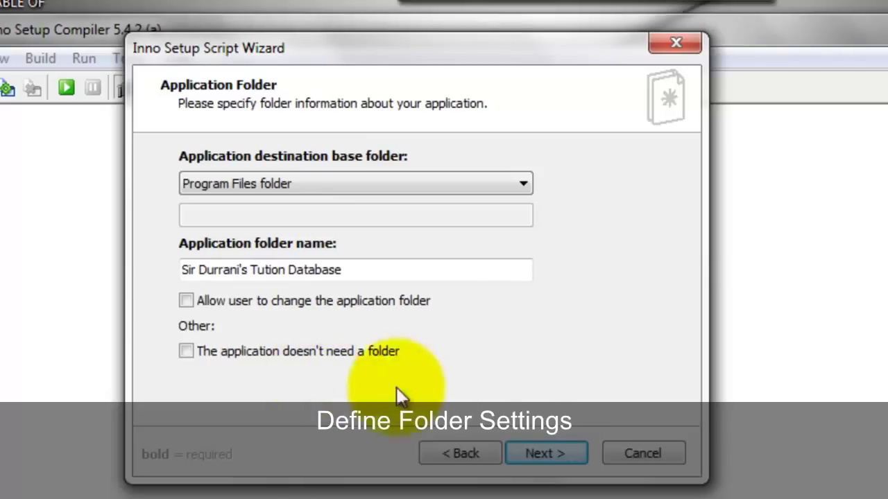
click(530, 458)
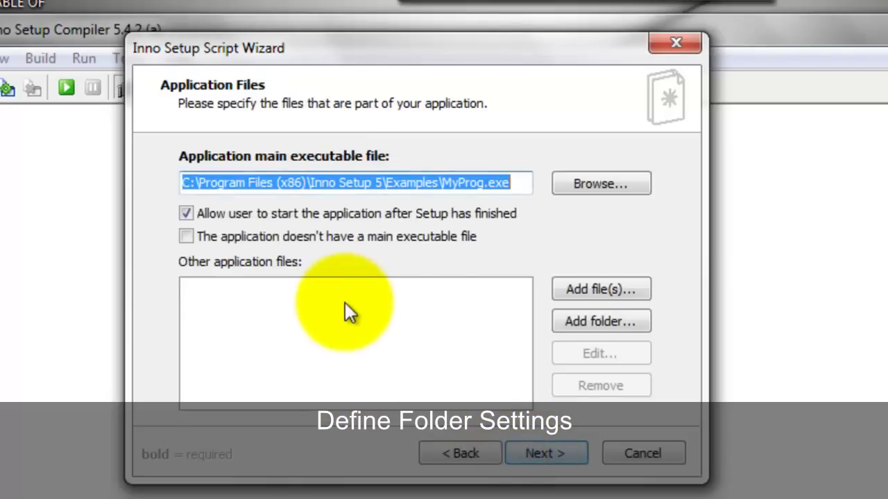
Choose the ACCDE version of the tuition database on the Desktop as the main executable file, with all file types listed.
click(608, 182)
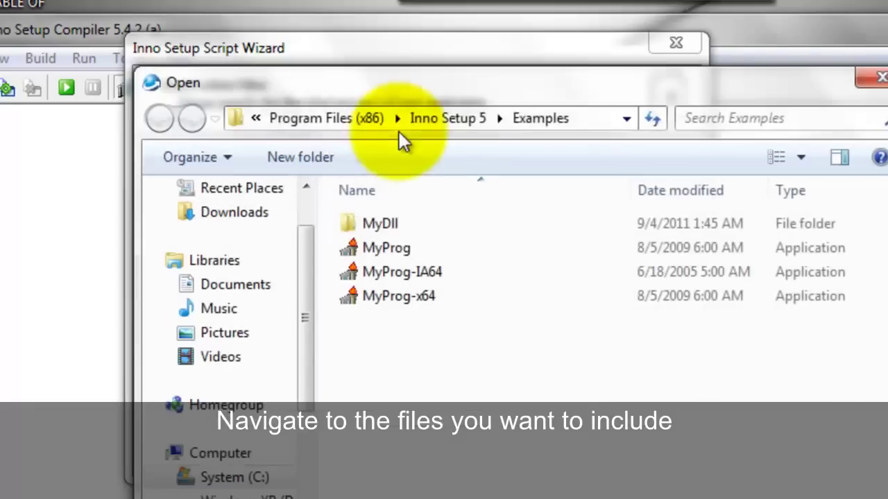
drag(310, 99, 260, 23)
scroll(243, 132, up, 2)
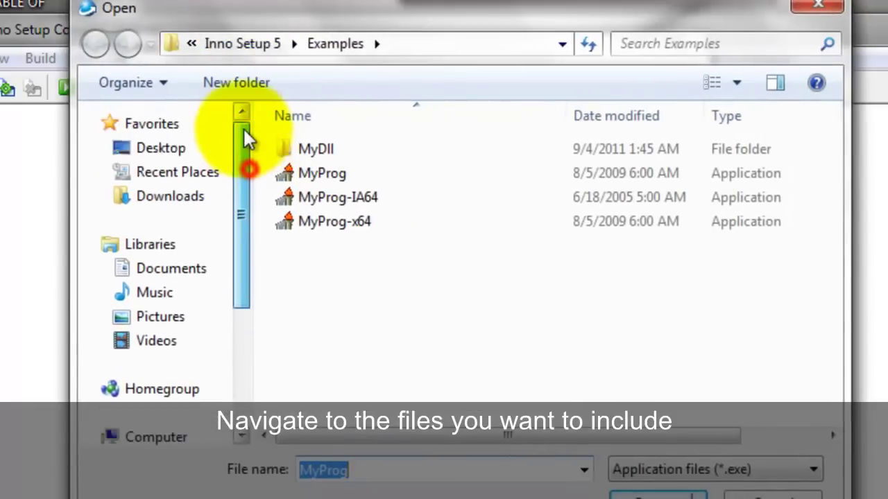
click(209, 141)
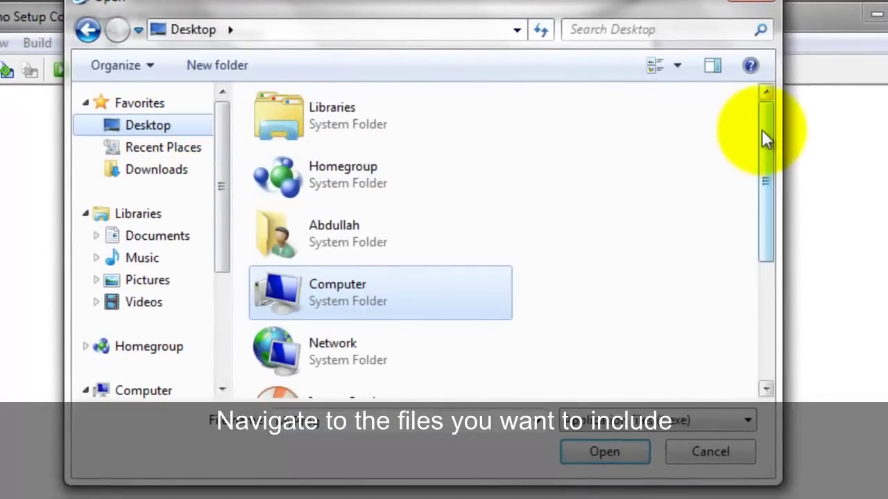
drag(810, 149, 804, 253)
drag(751, 219, 751, 251)
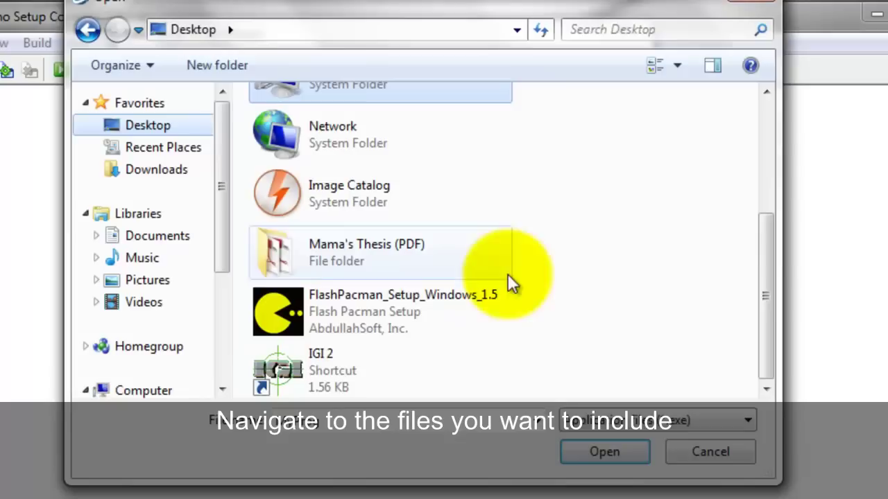
click(618, 420)
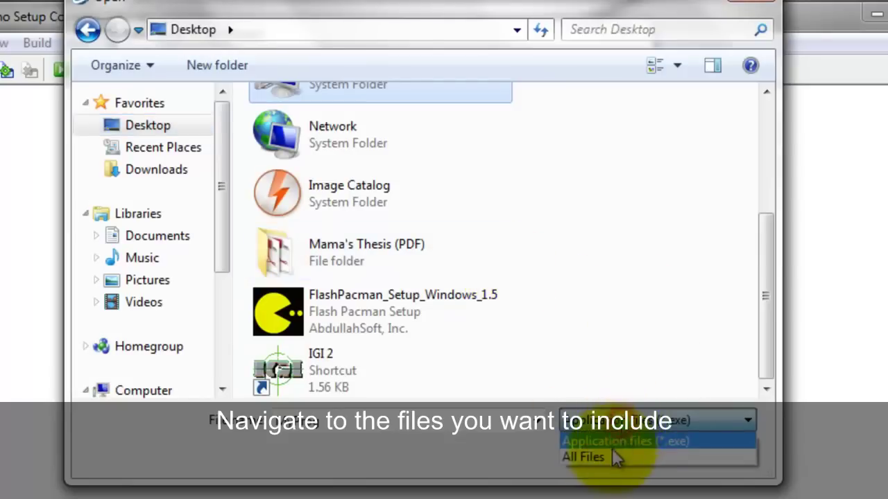
click(613, 456)
drag(768, 124, 756, 244)
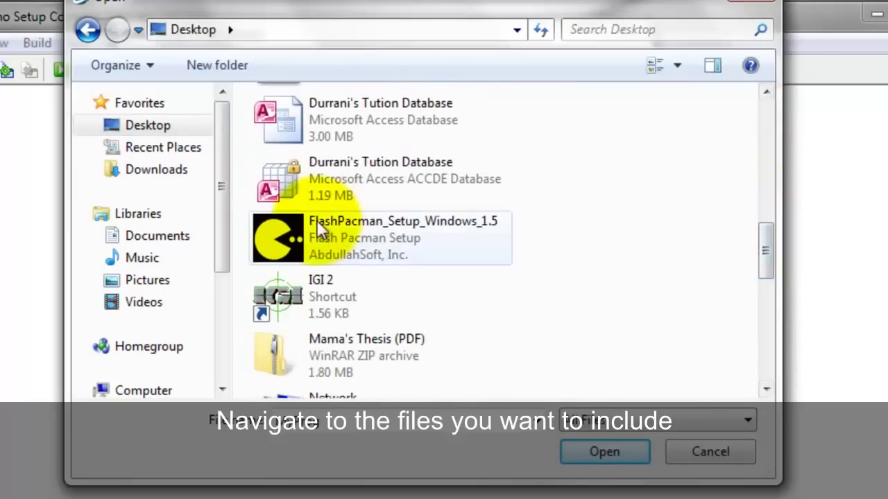
click(329, 182)
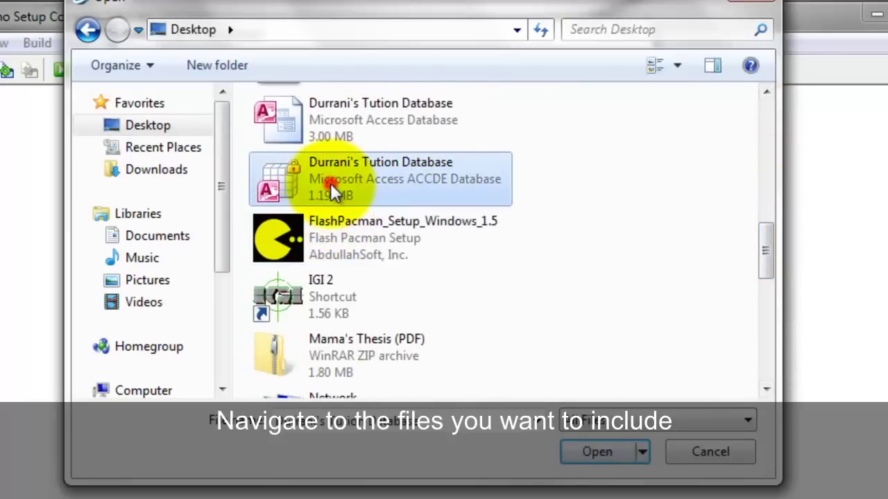
click(600, 454)
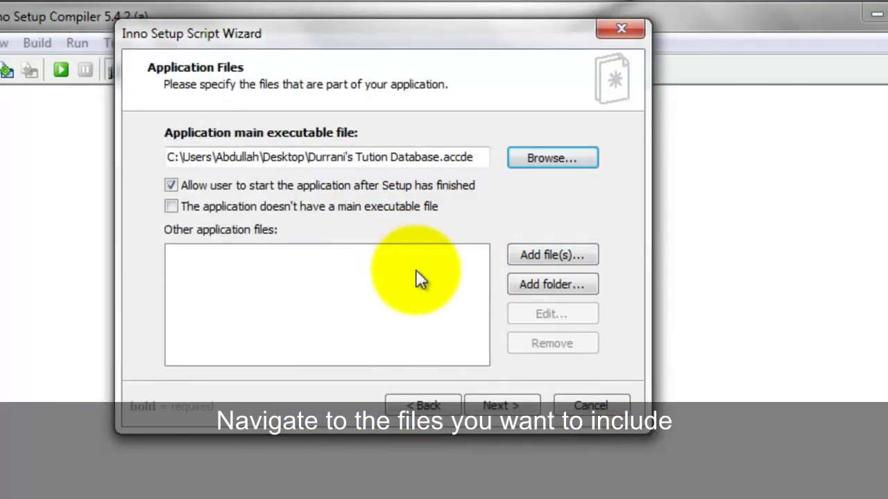
Enable the Internet shortcut and Uninstall icon in the Start Menu folder, and proceed to the Application Documentation page.
click(489, 409)
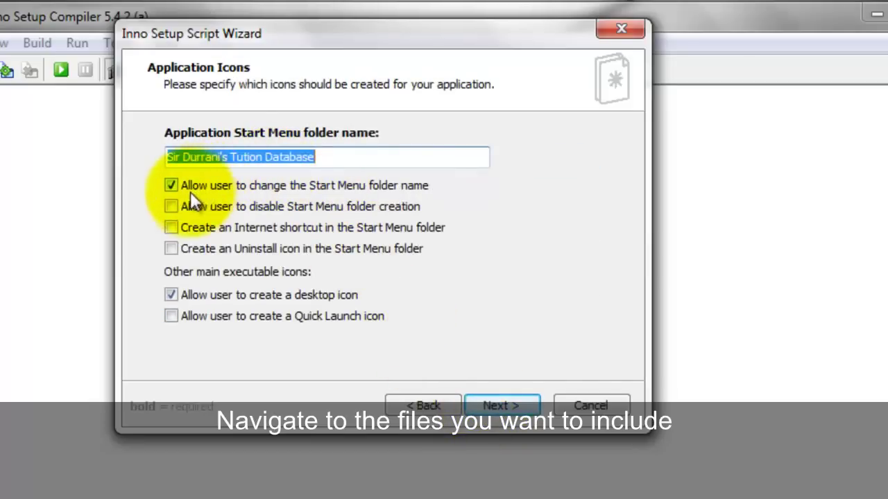
click(171, 229)
click(173, 249)
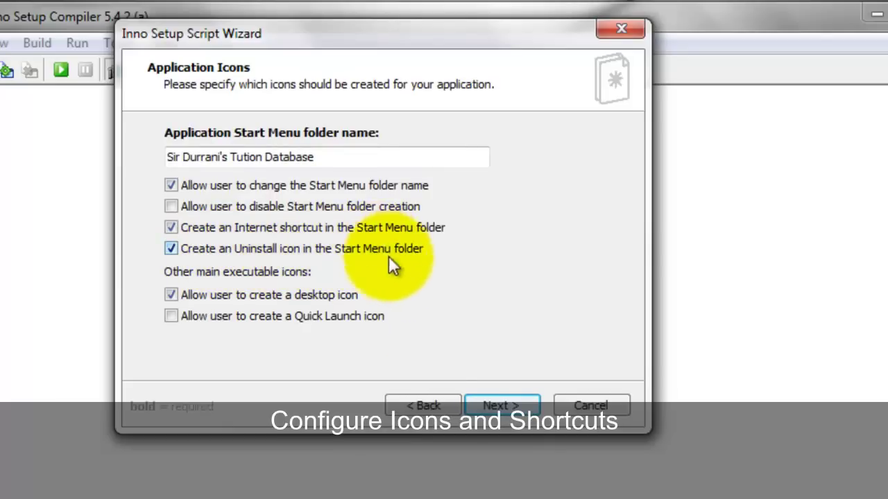
click(491, 404)
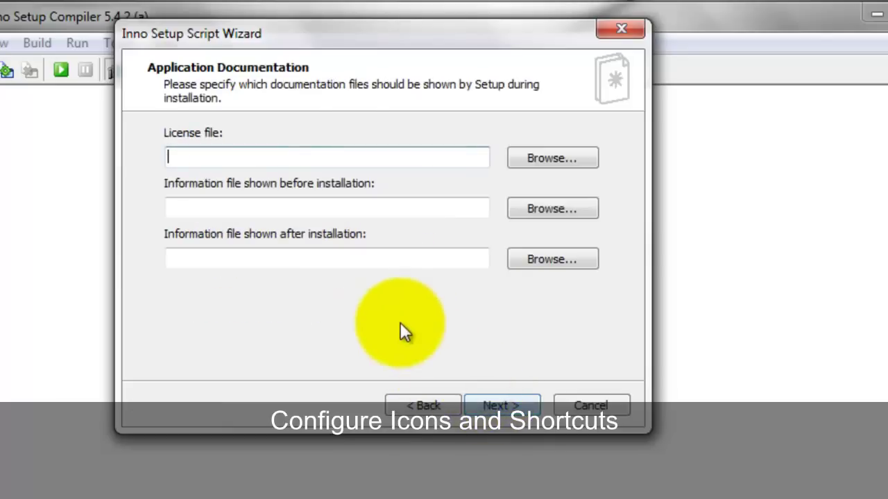
Set the license file to "liscence 2" from the Documents library.
click(531, 164)
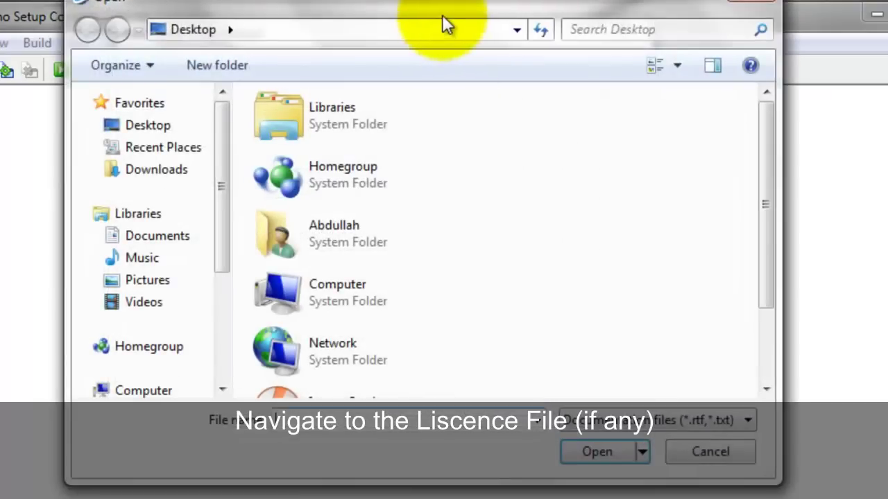
drag(444, 16, 446, 0)
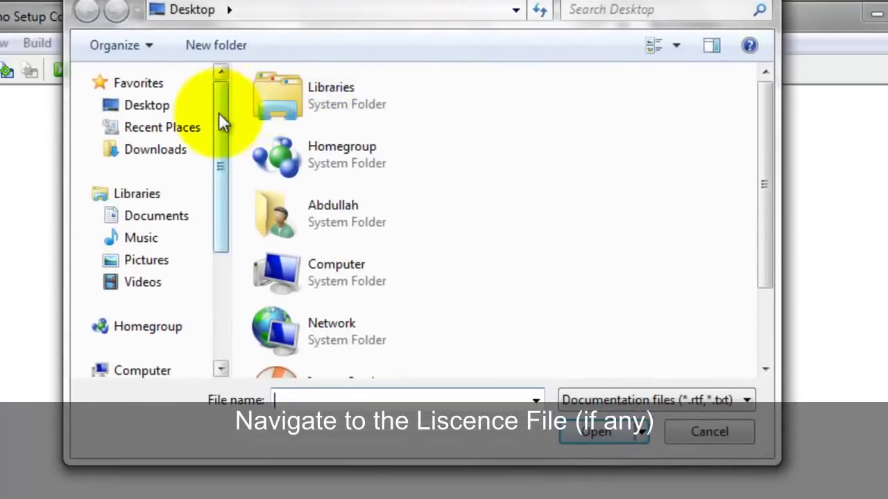
drag(219, 112, 216, 171)
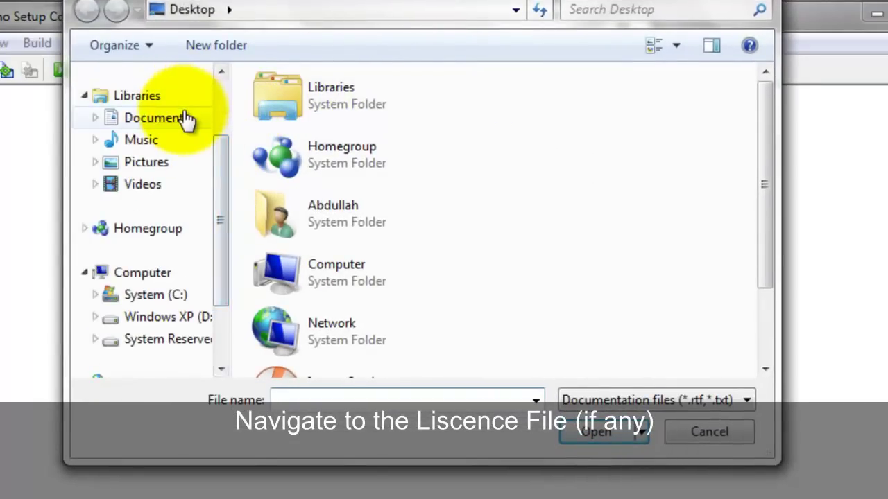
click(182, 118)
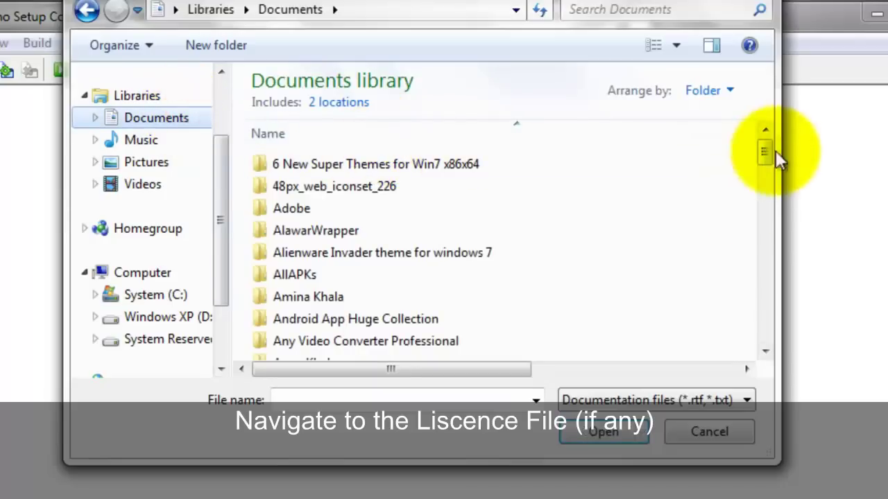
drag(764, 154, 759, 313)
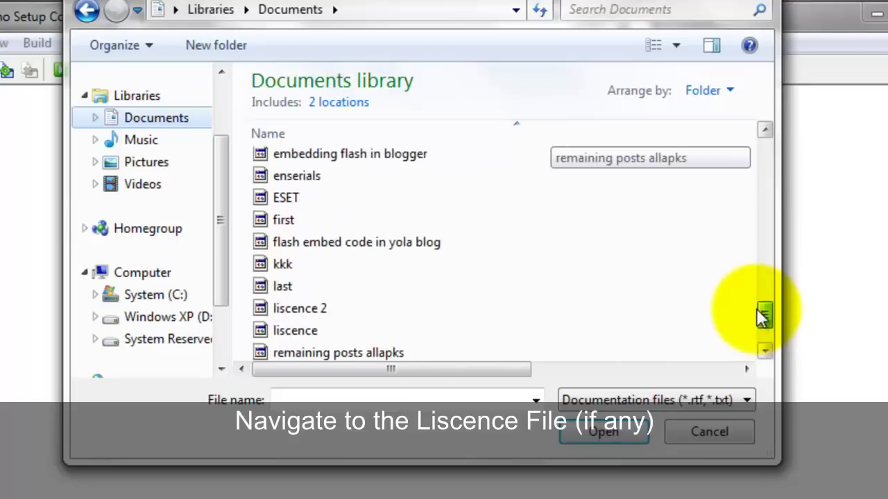
click(326, 311)
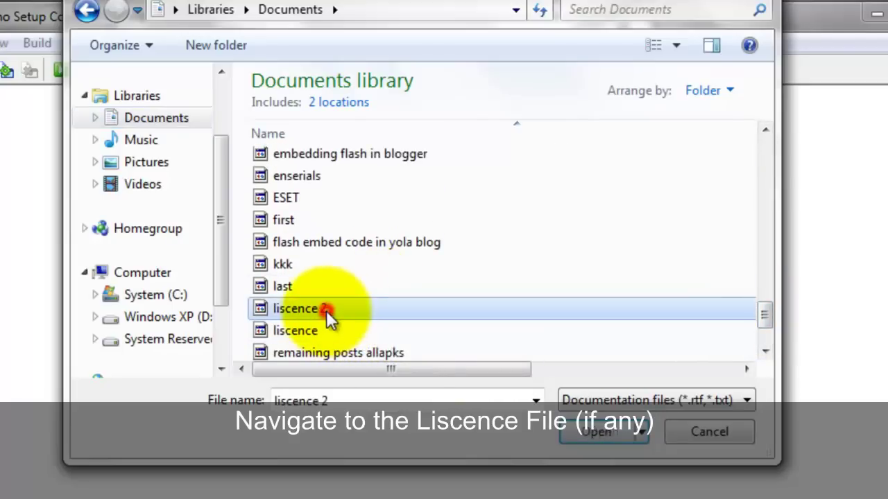
click(569, 437)
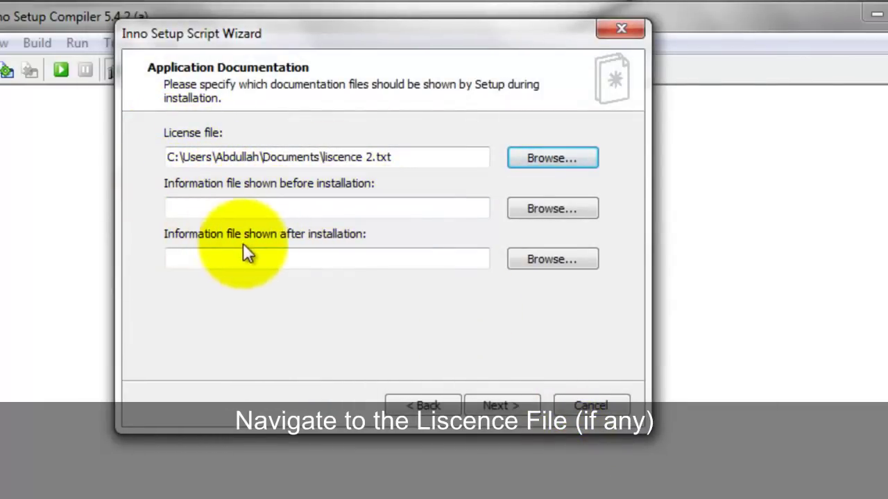
Keep English as the only setup language and proceed to the Compiler Settings page.
click(508, 407)
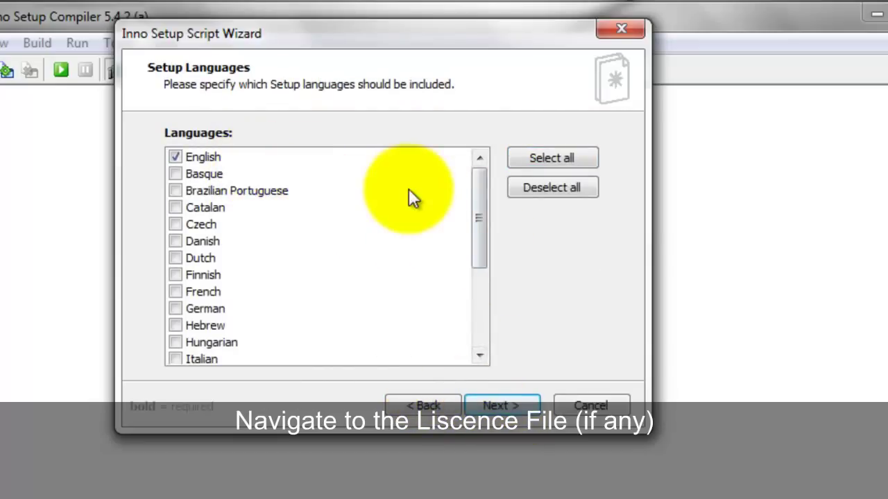
mouse_move(477, 192)
mouse_down()
mouse_move(470, 303)
mouse_move(472, 186)
mouse_up()
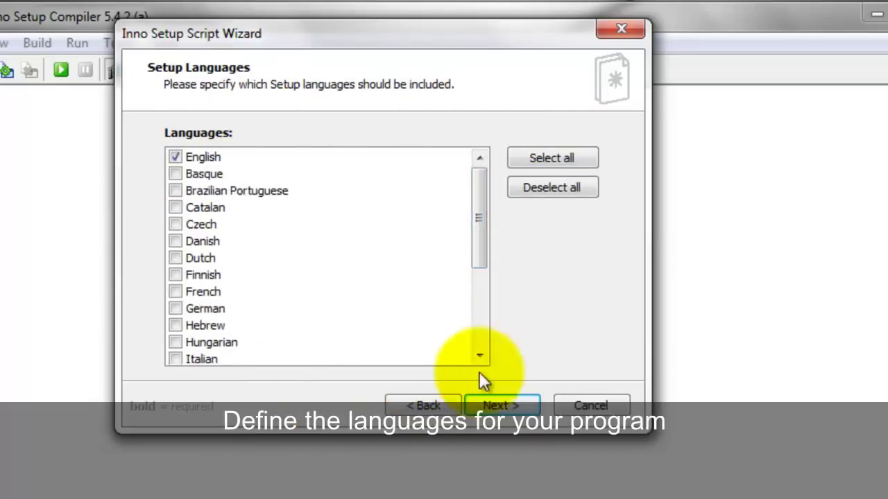
click(497, 405)
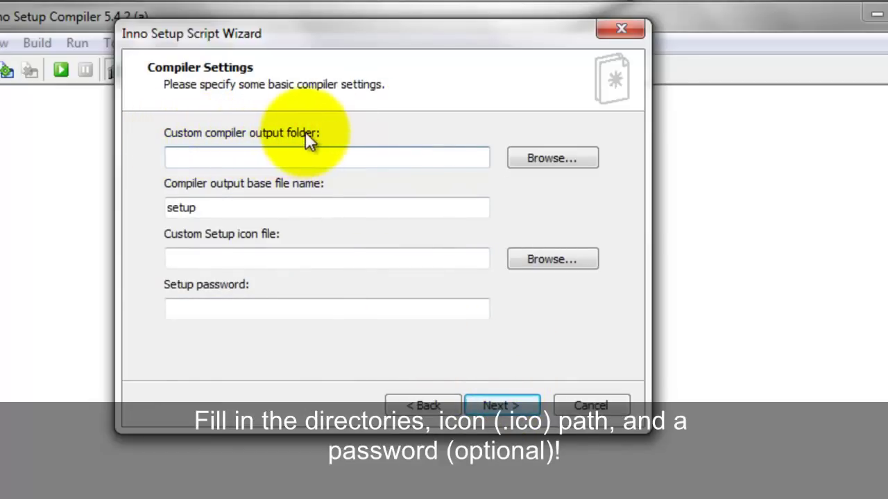
Set the compiler output folder to the Desktop and the output base file name to the teacher's title and surname followed by "TutionDB_setup".
click(519, 161)
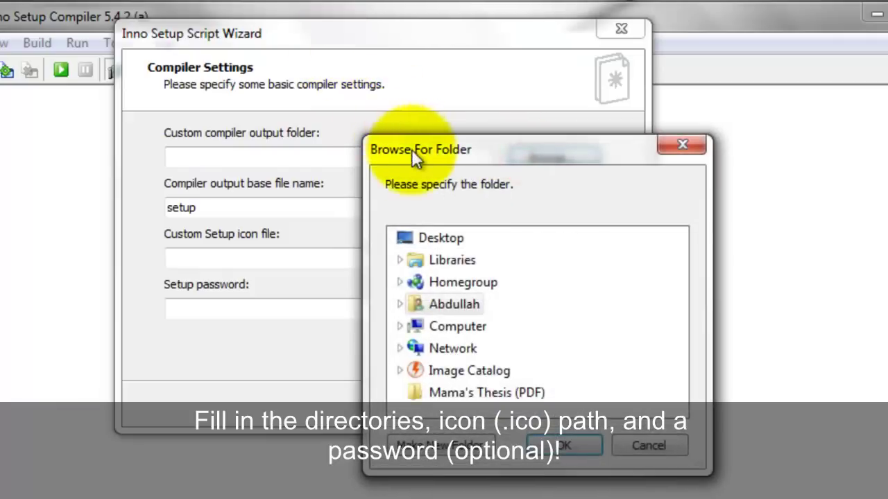
drag(412, 152, 245, 62)
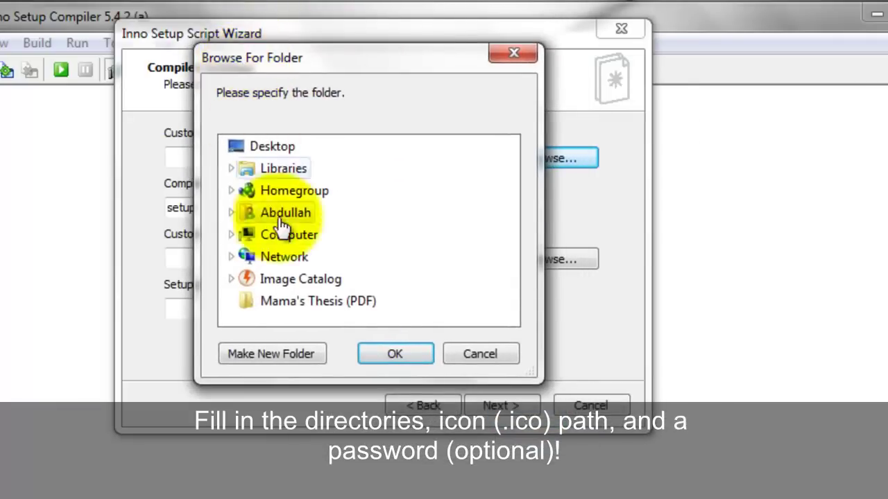
click(271, 148)
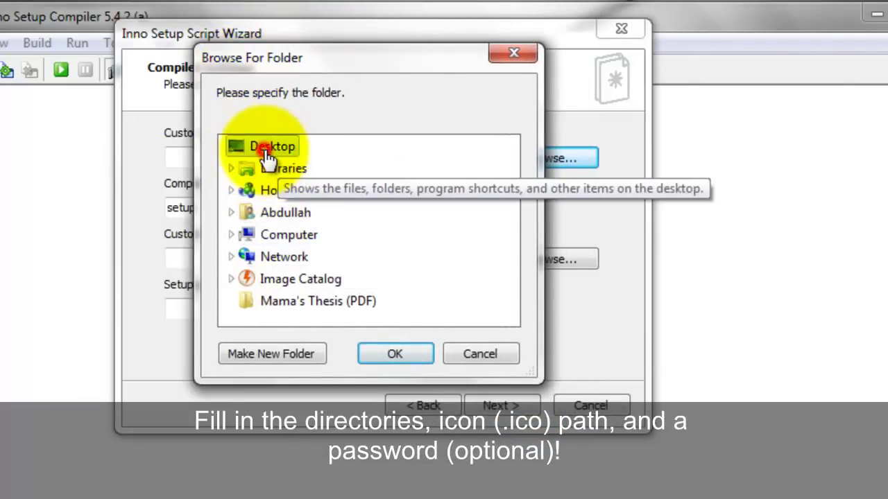
click(394, 355)
click(247, 209)
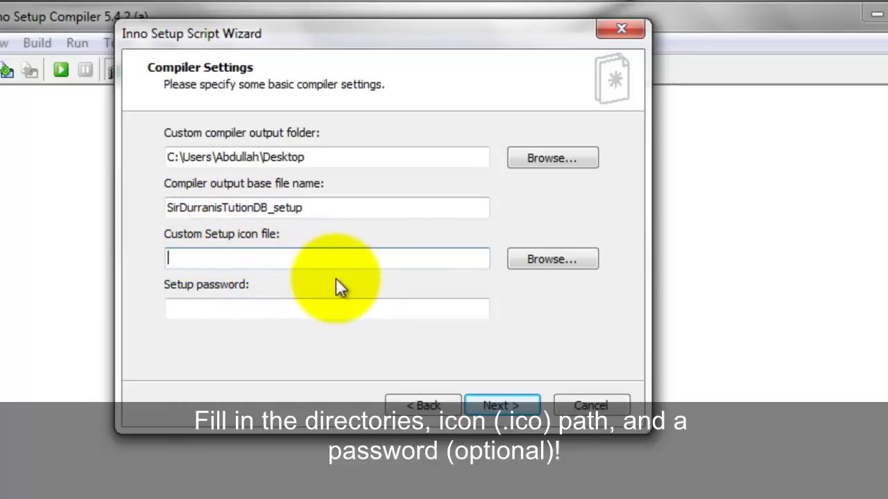
Set the custom setup icon file to "Clipboard+b" from the 48px_web_iconset_226 folder in the Documents library.
click(525, 262)
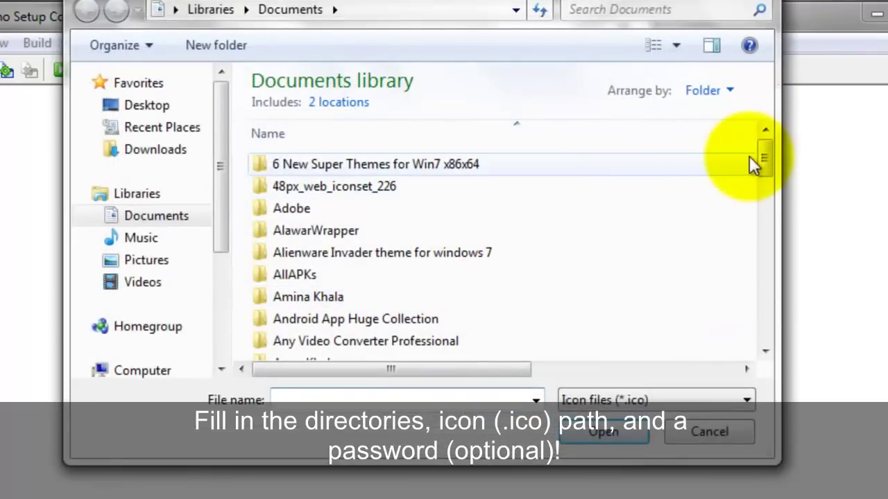
mouse_move(766, 159)
mouse_down()
mouse_move(766, 168)
mouse_move(763, 159)
mouse_up()
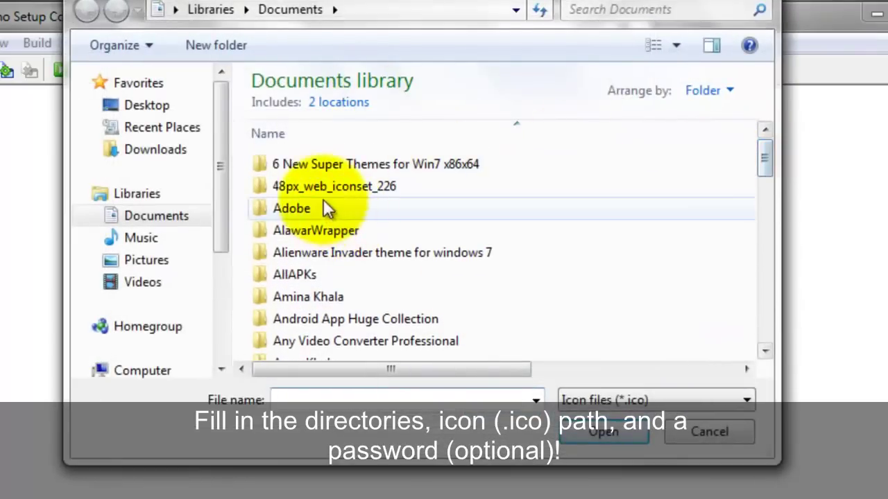
click(349, 187)
double_click(349, 187)
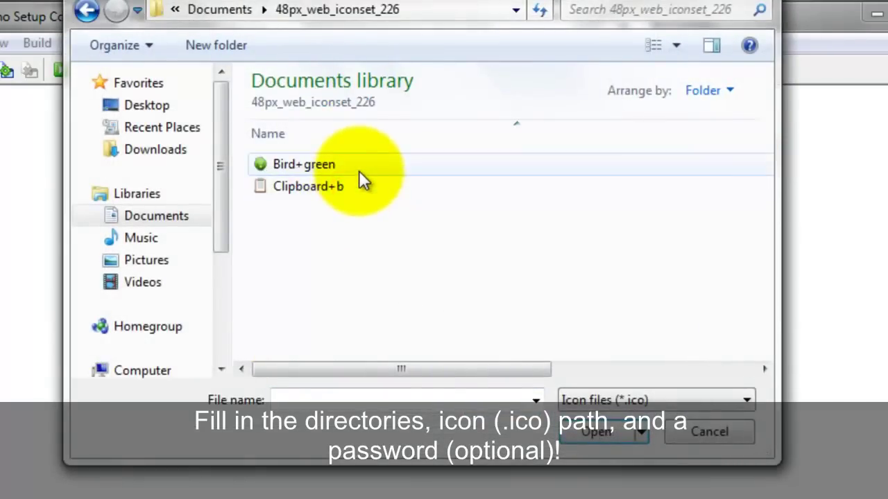
click(350, 186)
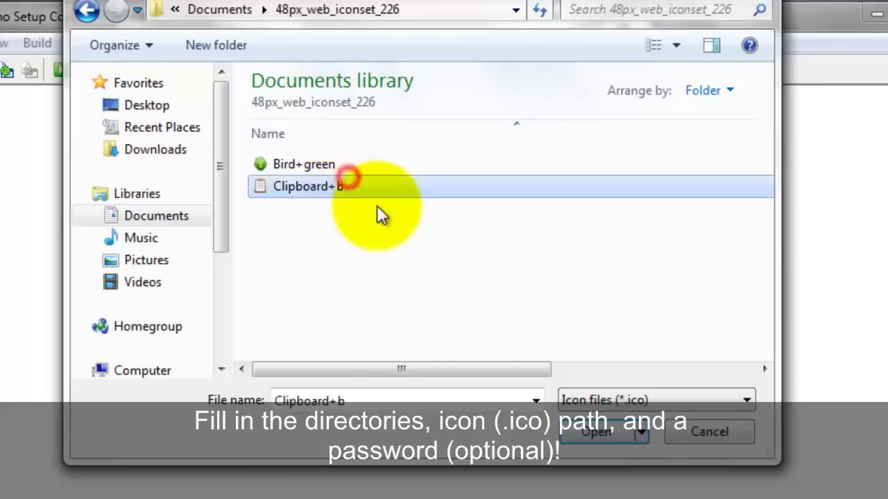
click(591, 430)
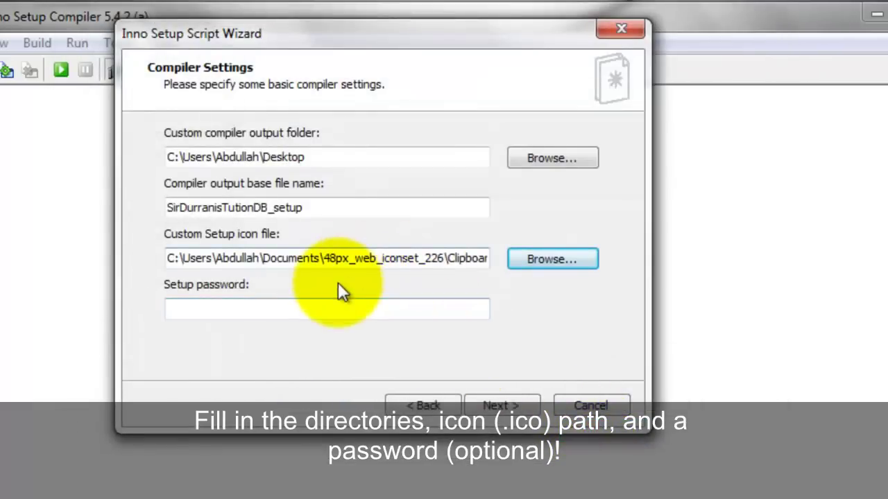
Finish the script wizard with no setup password and #define compiler directives enabled, and compile the new script without saving it.
click(485, 404)
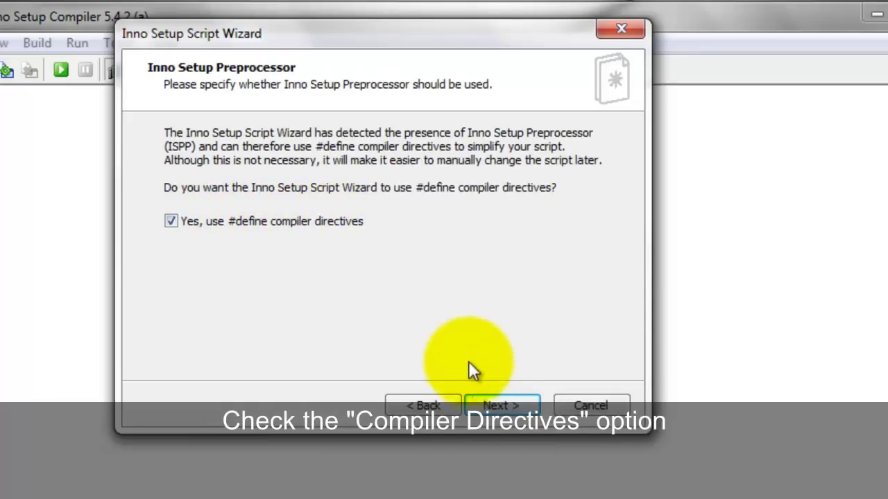
click(484, 404)
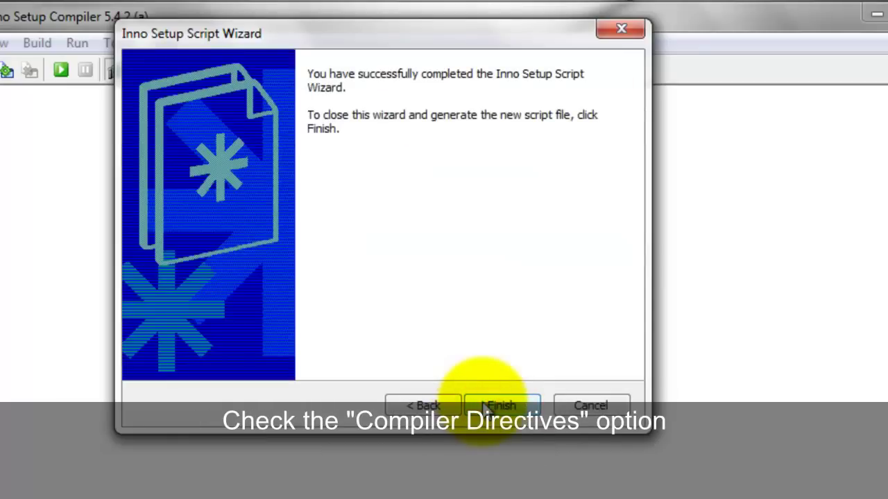
click(513, 406)
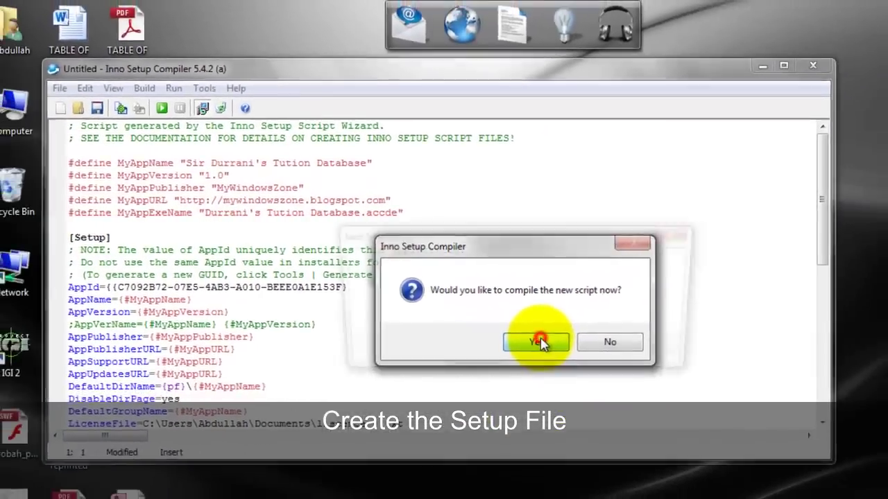
click(569, 387)
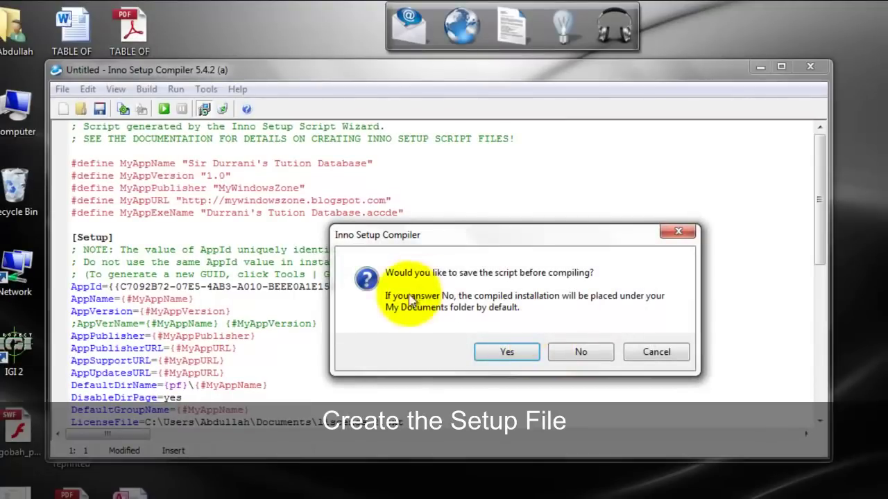
click(555, 351)
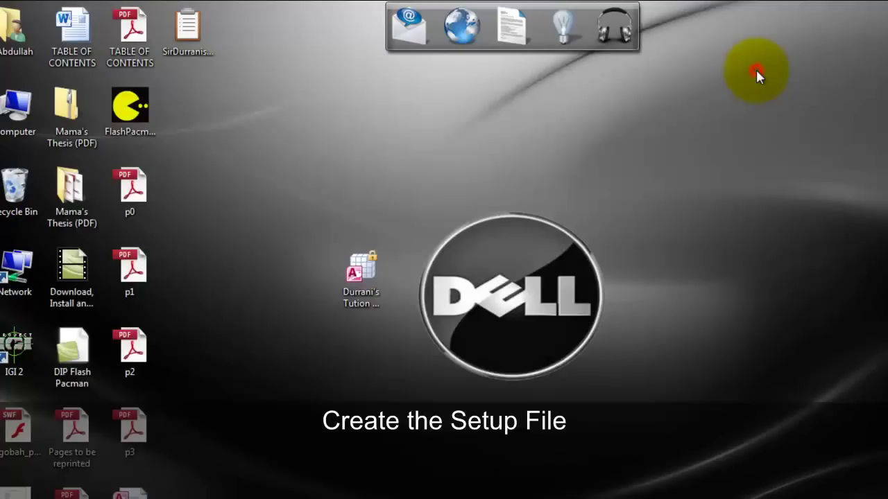
Minimize the compiler, and swap the desktop positions of the generated setup file and the ACCDE database so the setup file stands apart.
click(757, 67)
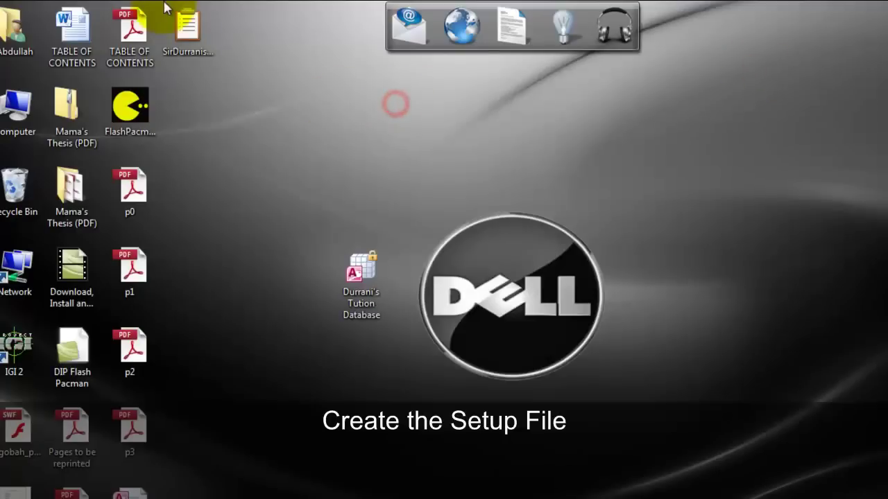
drag(185, 14, 419, 169)
drag(365, 249, 192, 24)
click(248, 99)
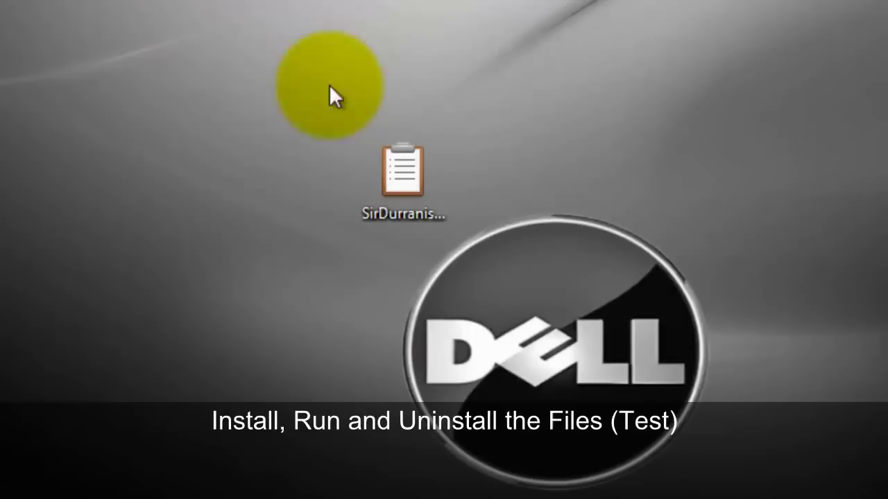
Run the generated setup file from the desktop and accept its license agreement to reach the additional tasks page.
click(431, 189)
click(513, 205)
double_click(381, 195)
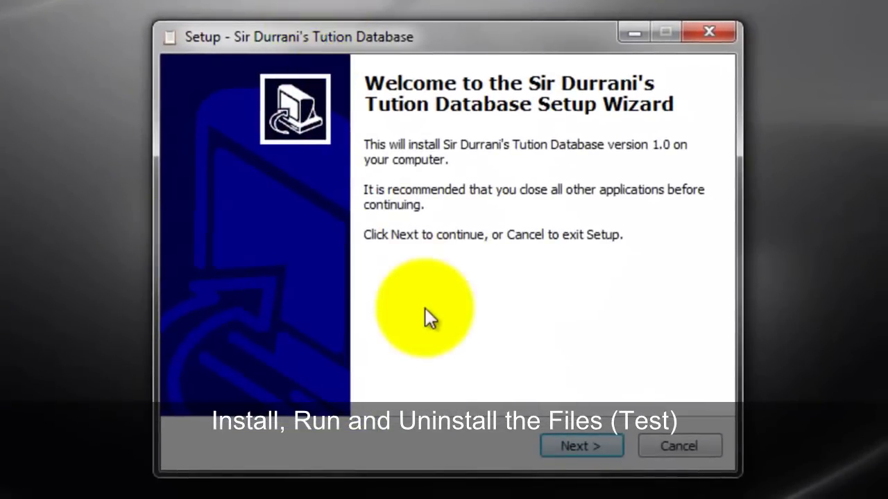
click(581, 451)
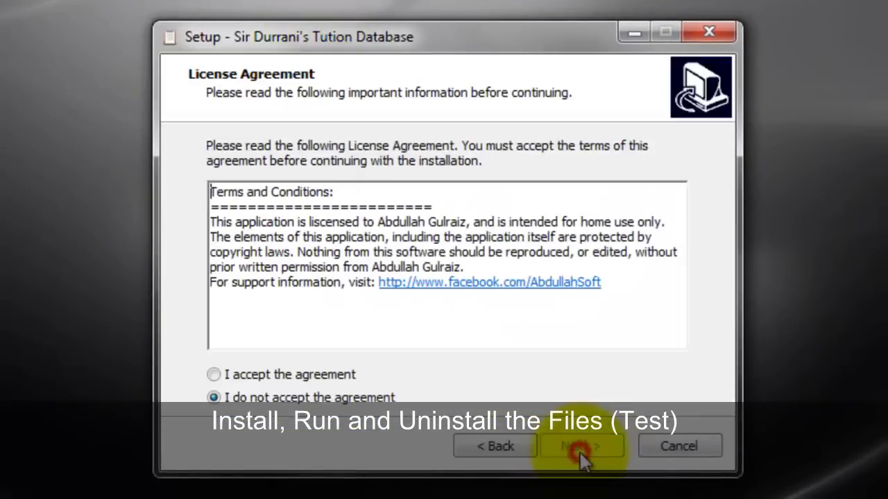
click(321, 376)
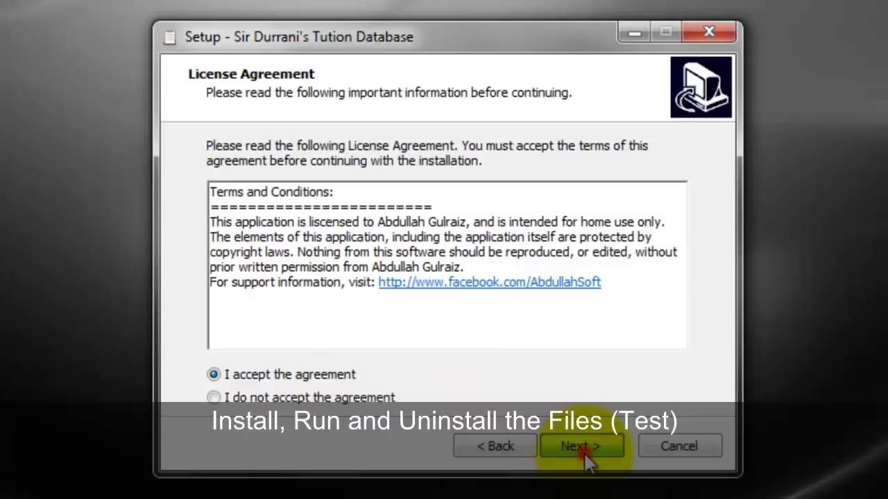
click(584, 451)
click(584, 449)
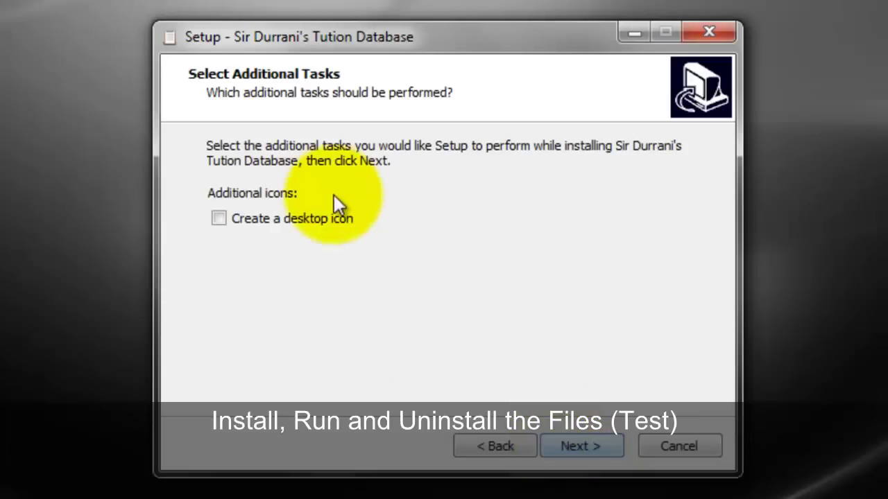
Install the tuition database without a desktop icon and finish setup without launching the application.
click(336, 226)
click(332, 226)
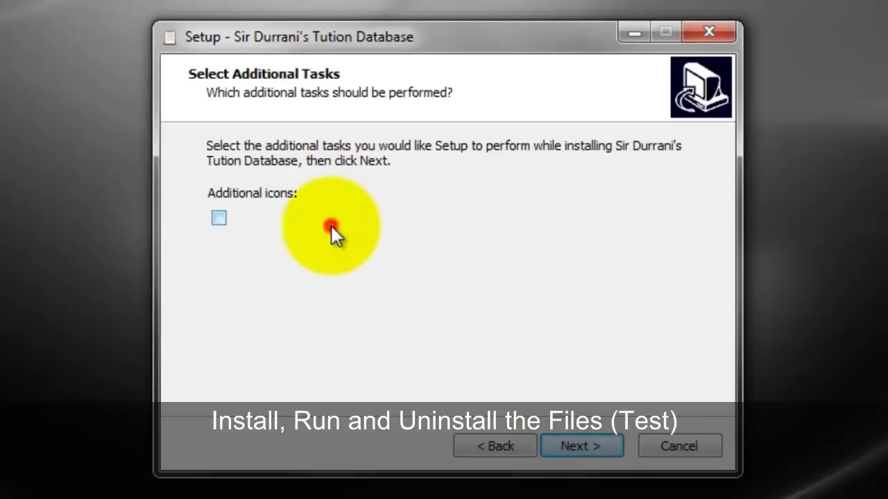
click(579, 445)
click(579, 445)
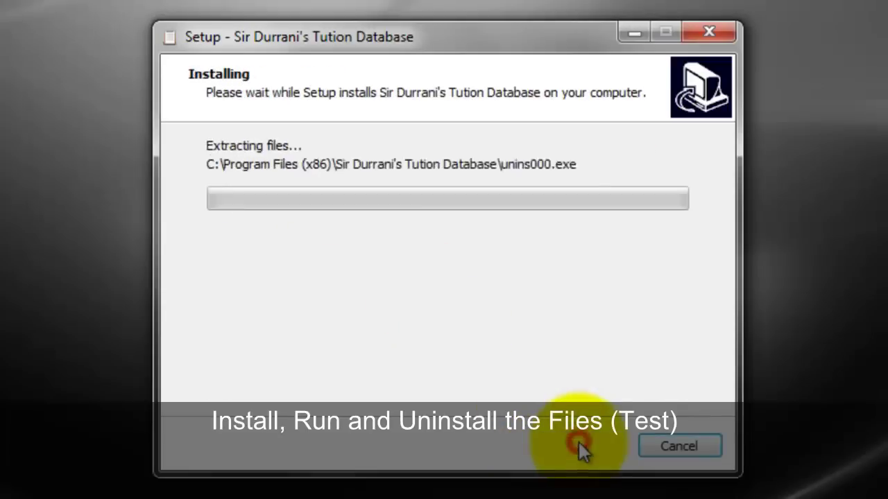
click(390, 243)
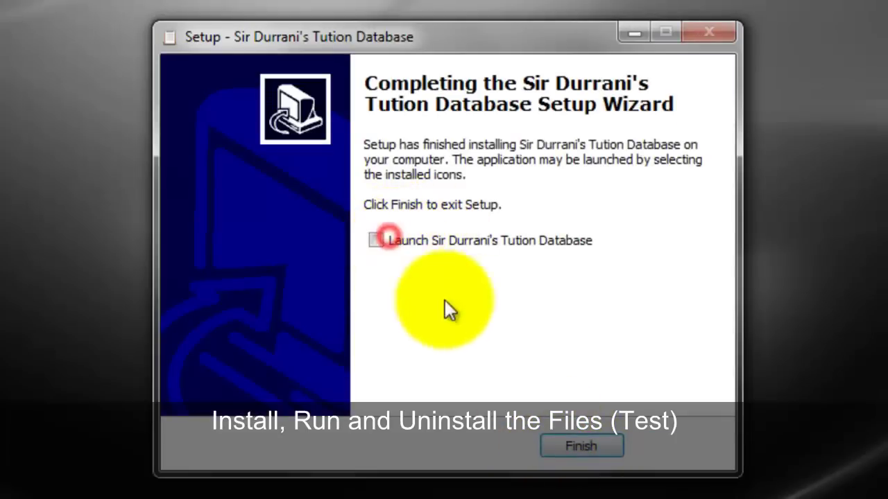
click(563, 446)
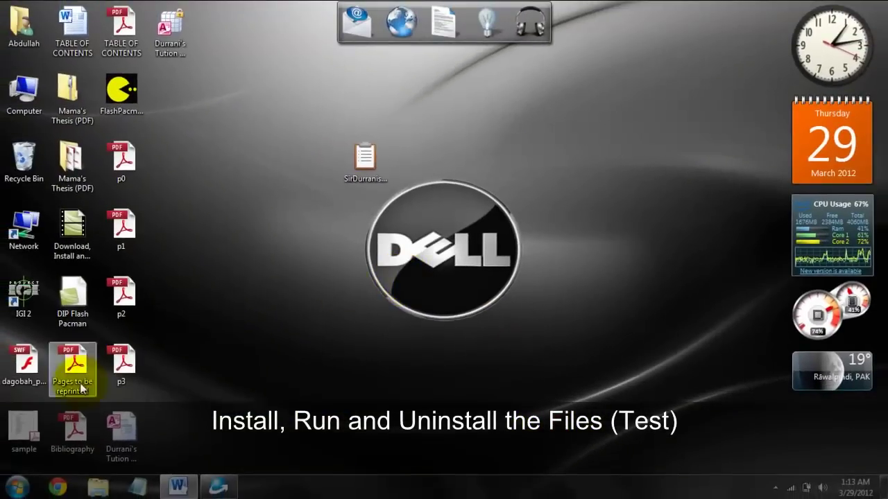
Launch the installed tuition database from its Start Menu program folder, and quit it from its Main Menu form.
click(18, 487)
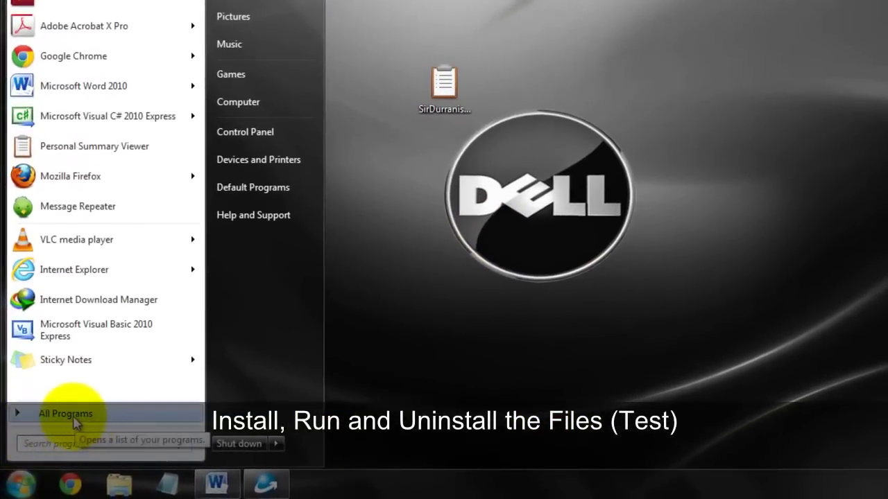
click(69, 414)
drag(196, 98, 202, 351)
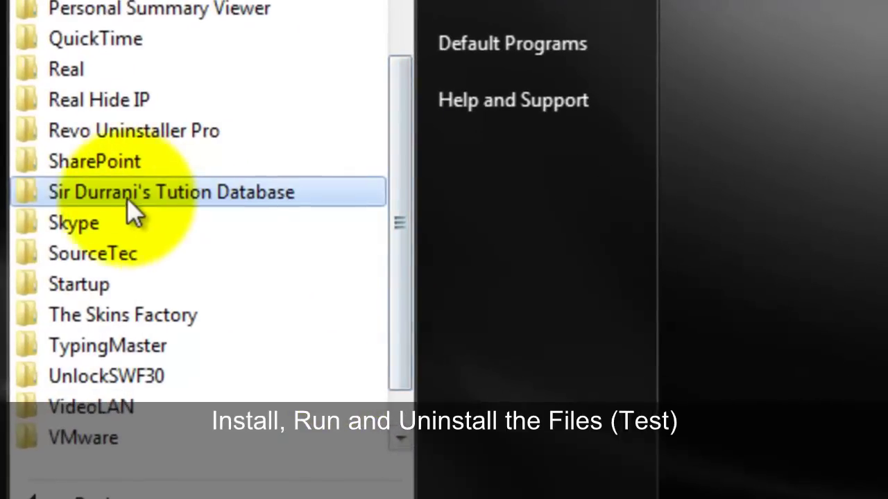
click(258, 192)
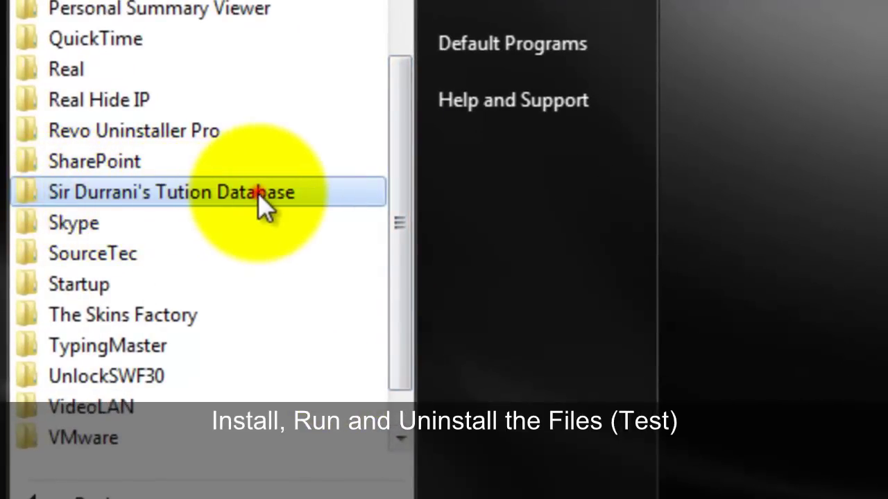
drag(392, 131, 396, 173)
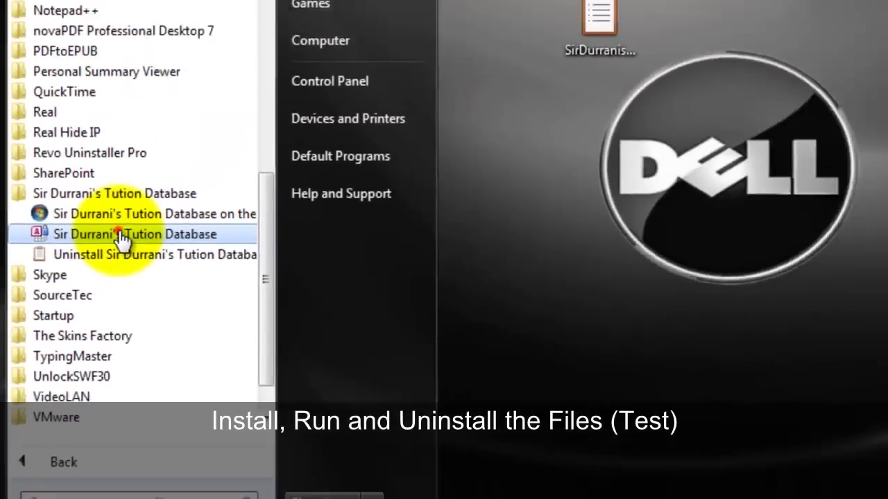
click(191, 166)
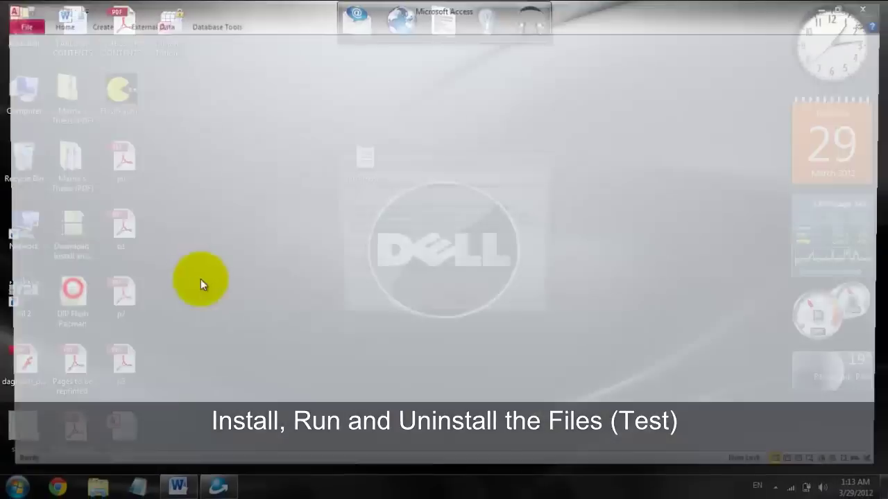
click(448, 307)
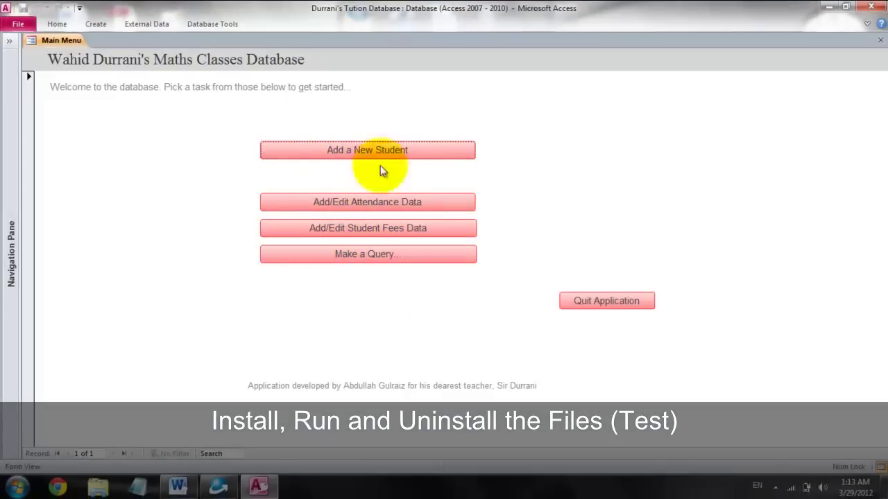
click(605, 301)
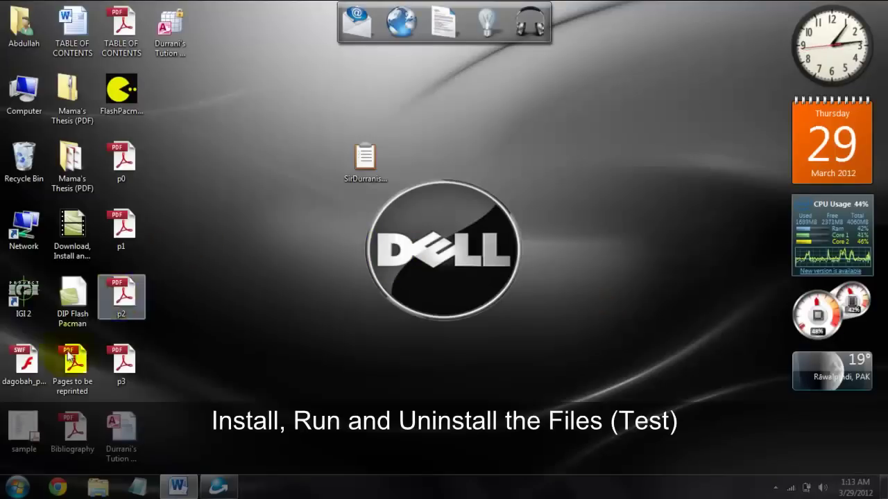
Uninstall the tuition database with the uninstaller in its Start Menu program folder, confirming the complete removal.
click(16, 486)
click(41, 428)
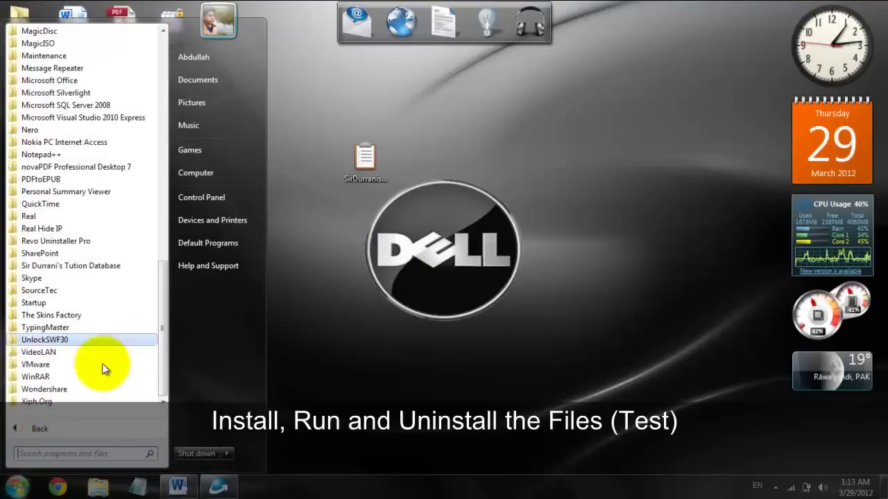
click(99, 265)
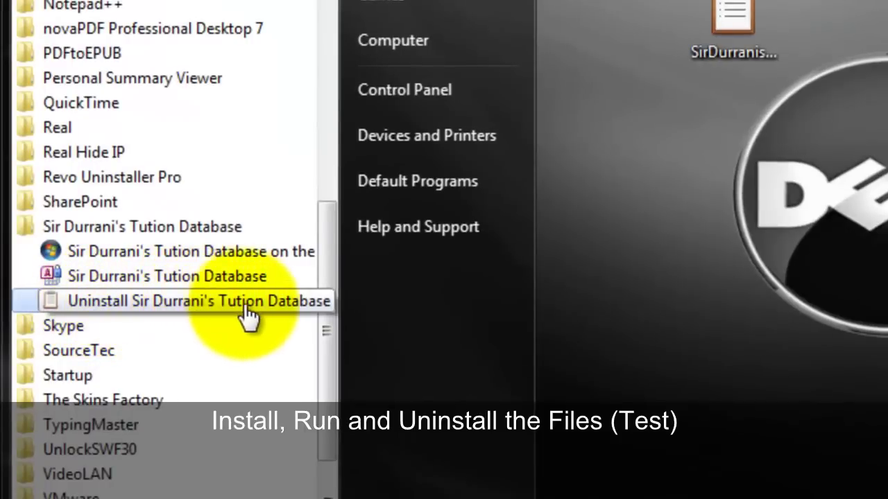
click(147, 303)
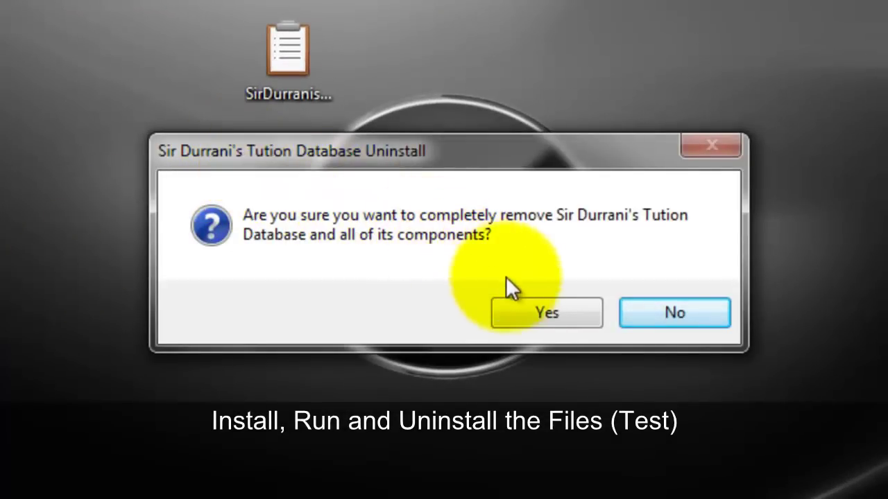
click(528, 315)
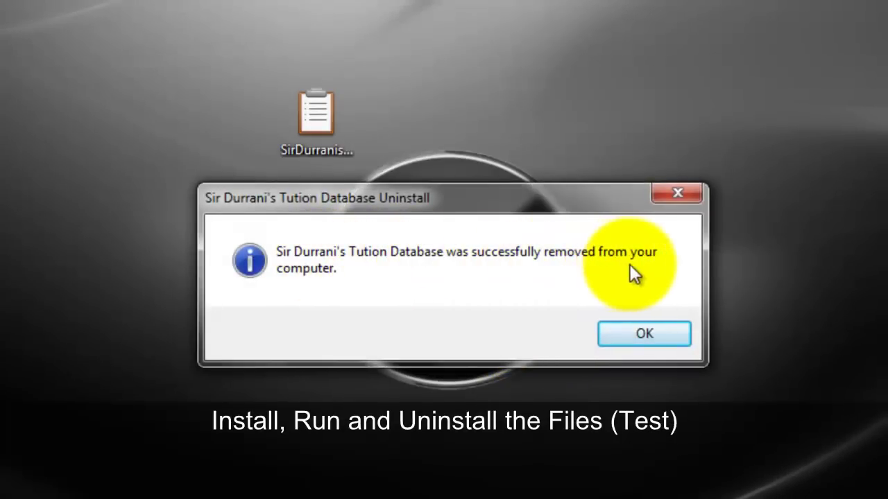
click(624, 339)
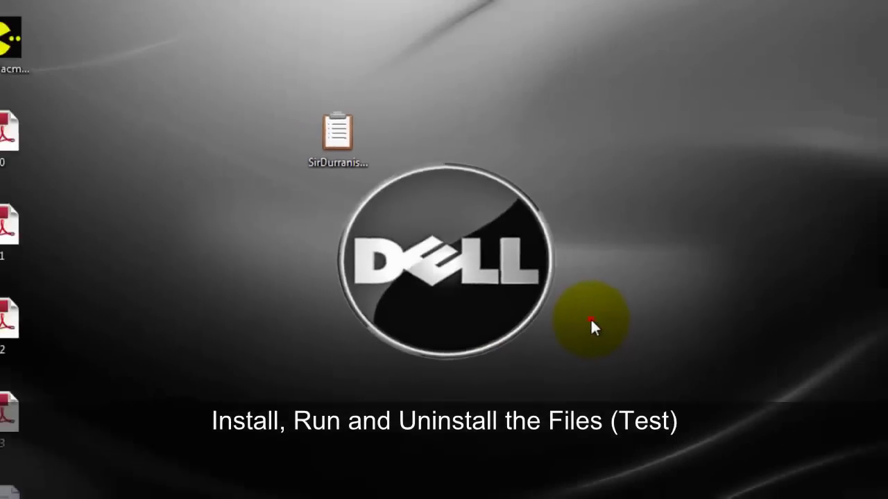